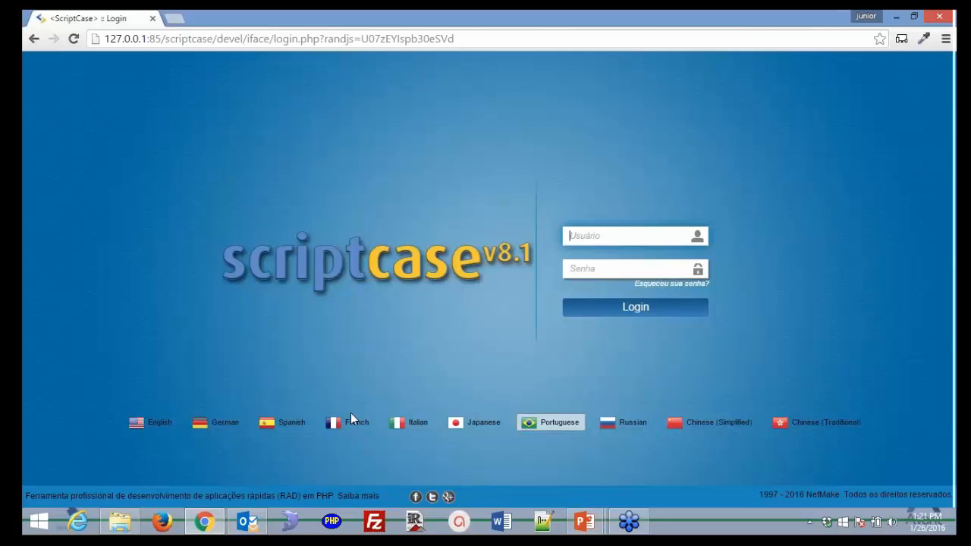
Log in to ScriptCase with the admin username and its password
left_click(590, 236)
type("admin")
key("Tab")
type("admin")
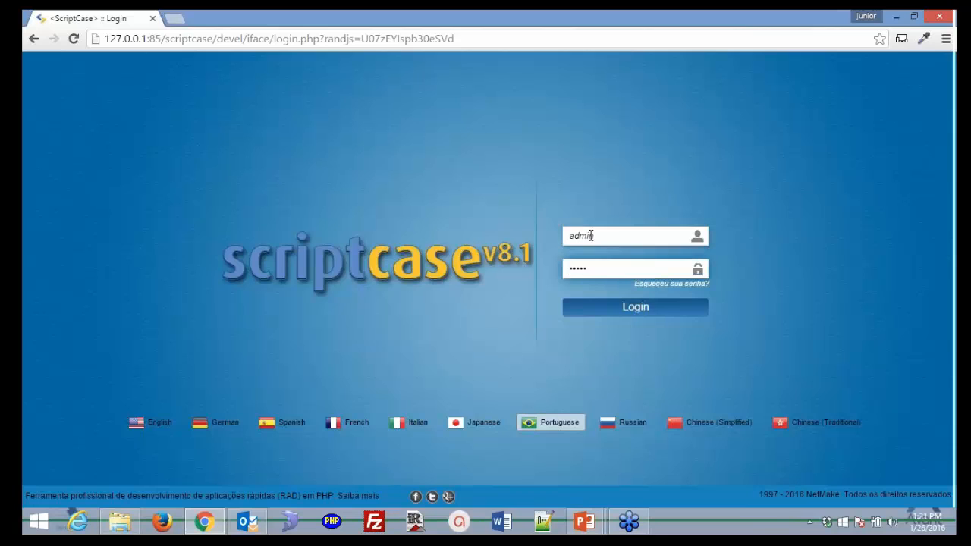
left_click(661, 312)
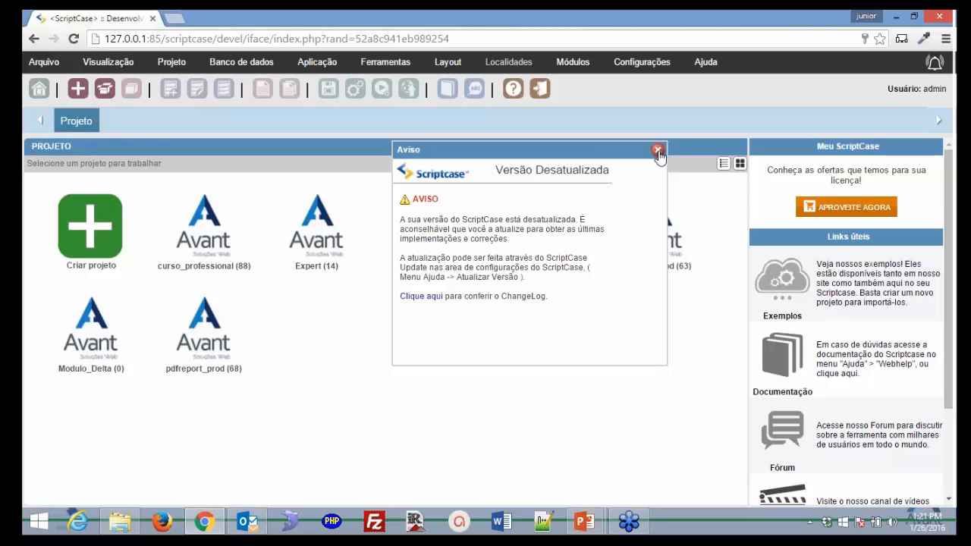
Close the 'Versão Desatualizada' warning and scroll down the list of seven projects
left_click(658, 151)
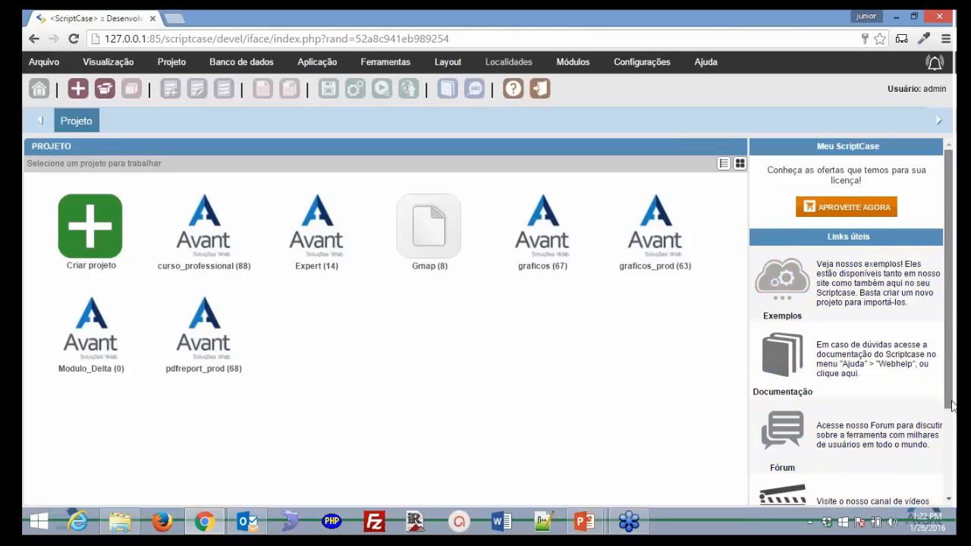
mouse_move(952, 406)
left_mouse_down()
mouse_move(953, 512)
mouse_move(946, 393)
left_mouse_up()
Browse the Visualização, Layout and Configurações menus, ending with the Arquivo menu shown
mouse_move(79, 71)
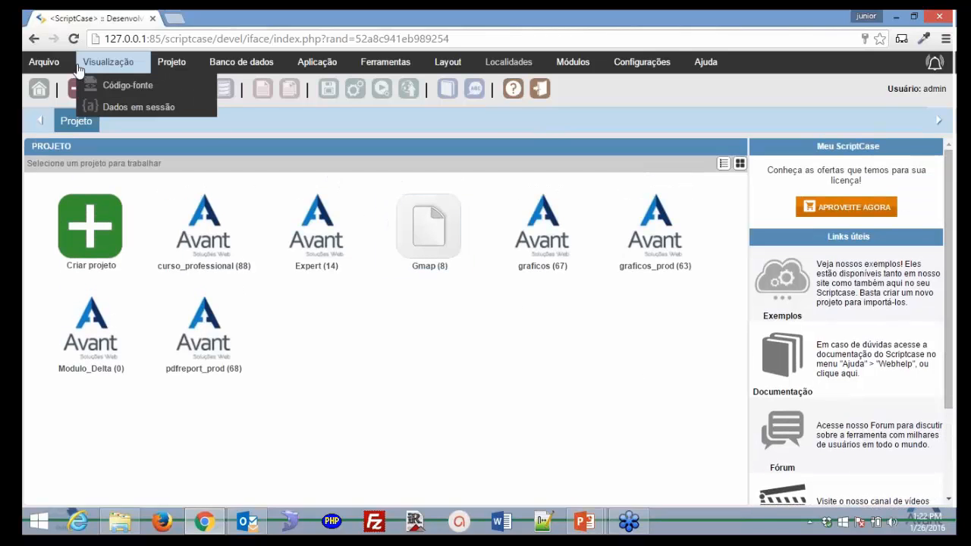
mouse_move(447, 62)
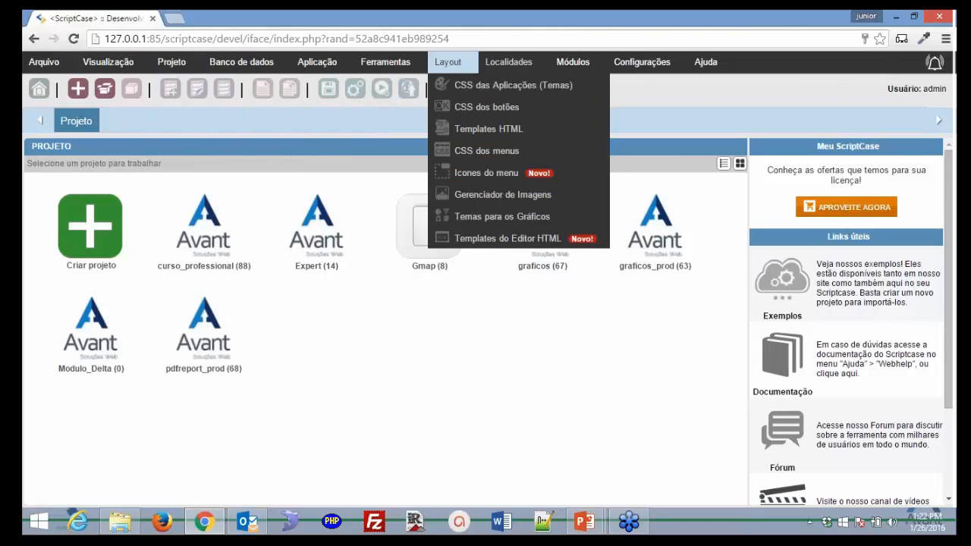
mouse_move(715, 72)
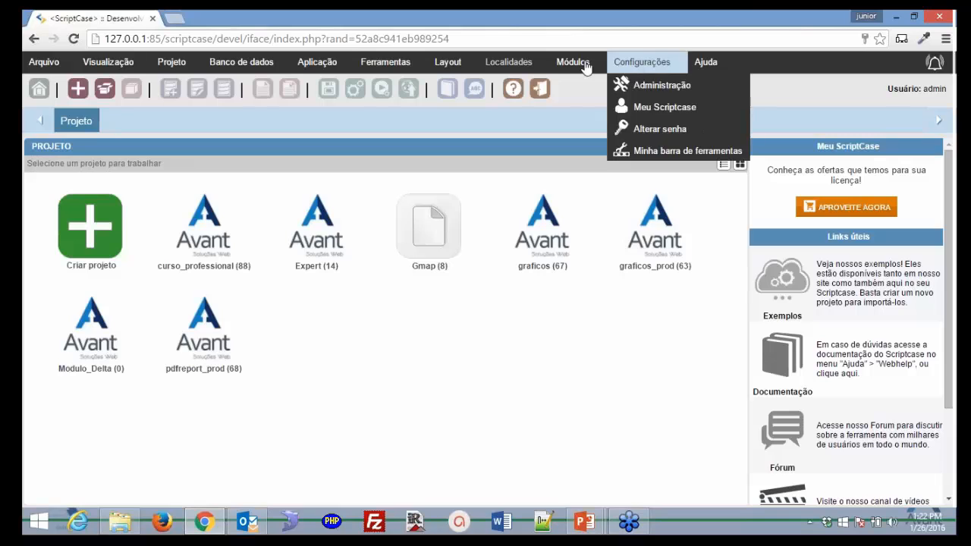
mouse_move(269, 79)
mouse_move(29, 64)
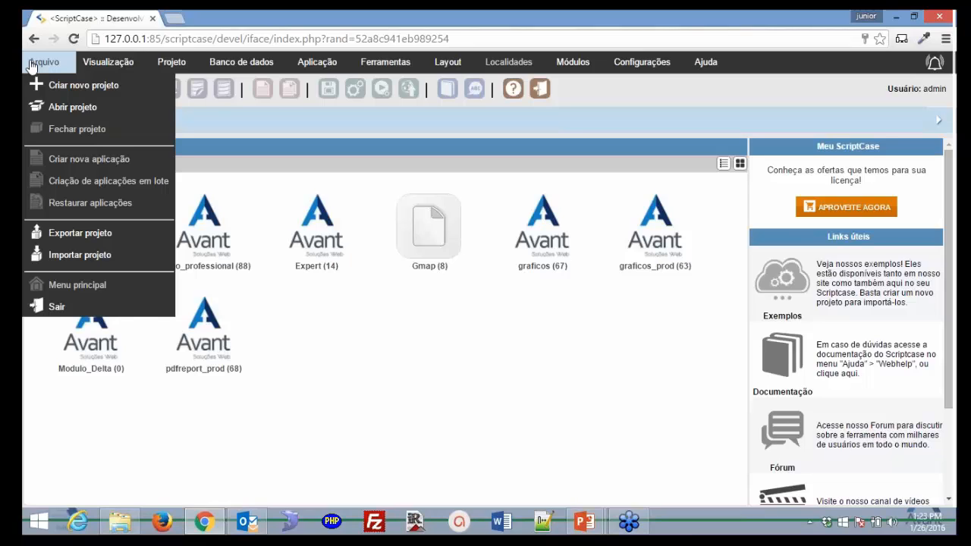
Look through the Visualização, Arquivo, Projeto and Relatórios menus, ending on Banco de dados
mouse_move(107, 61)
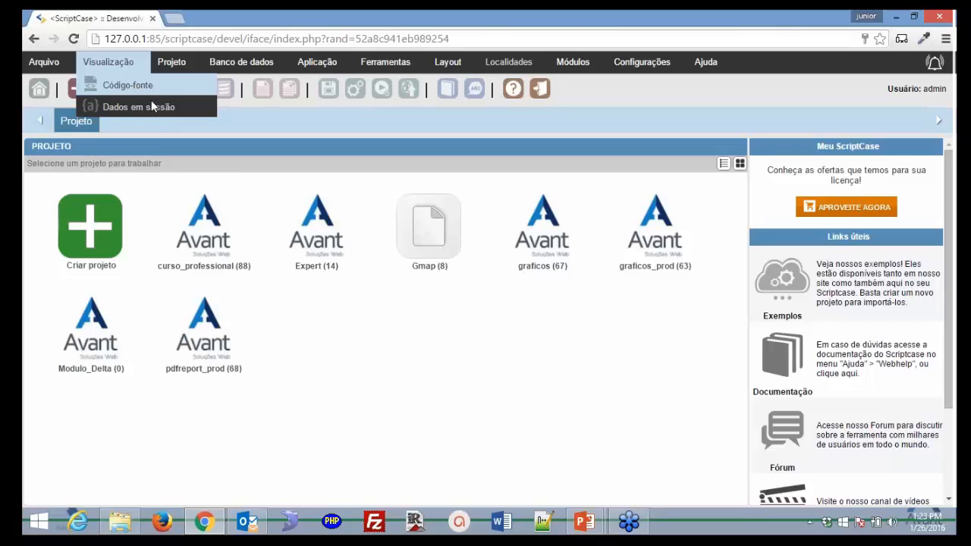
mouse_move(180, 67)
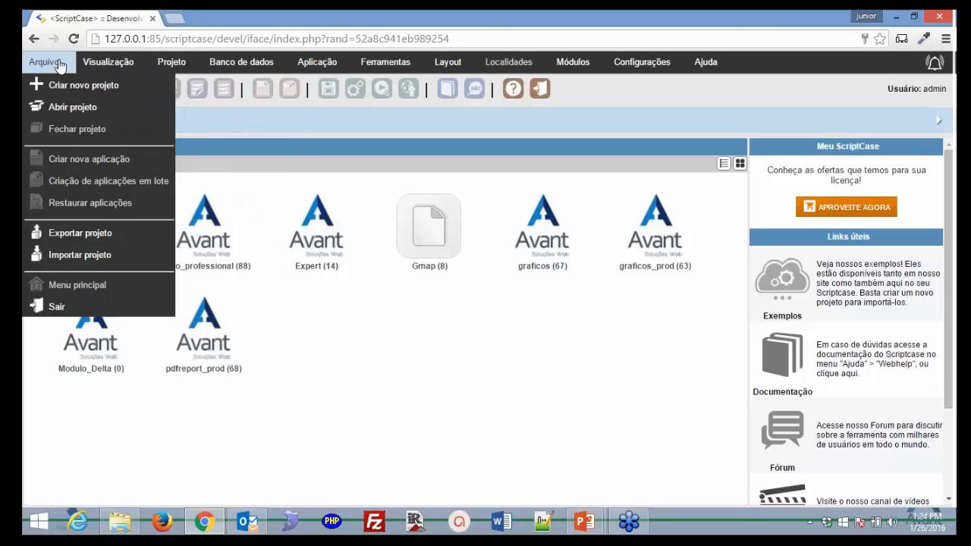
mouse_move(224, 305)
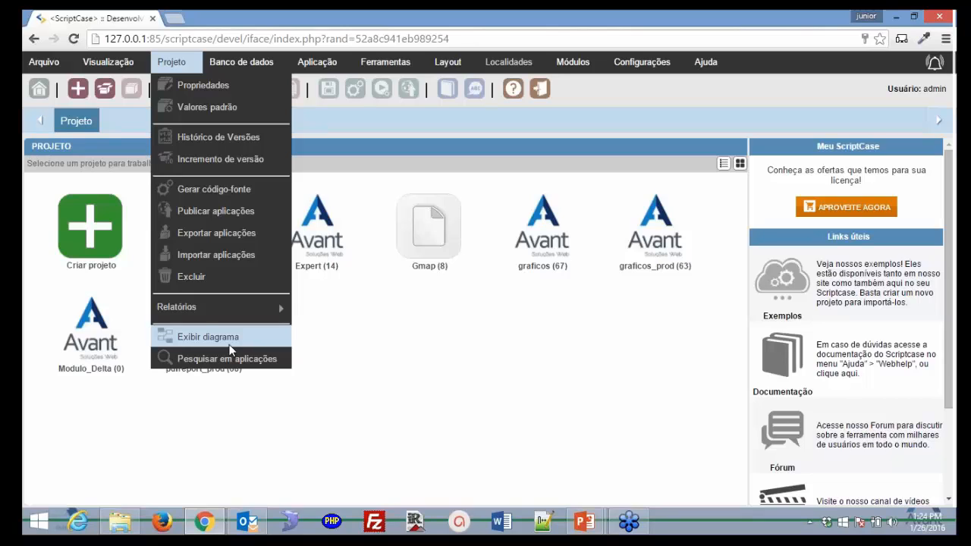
mouse_move(247, 65)
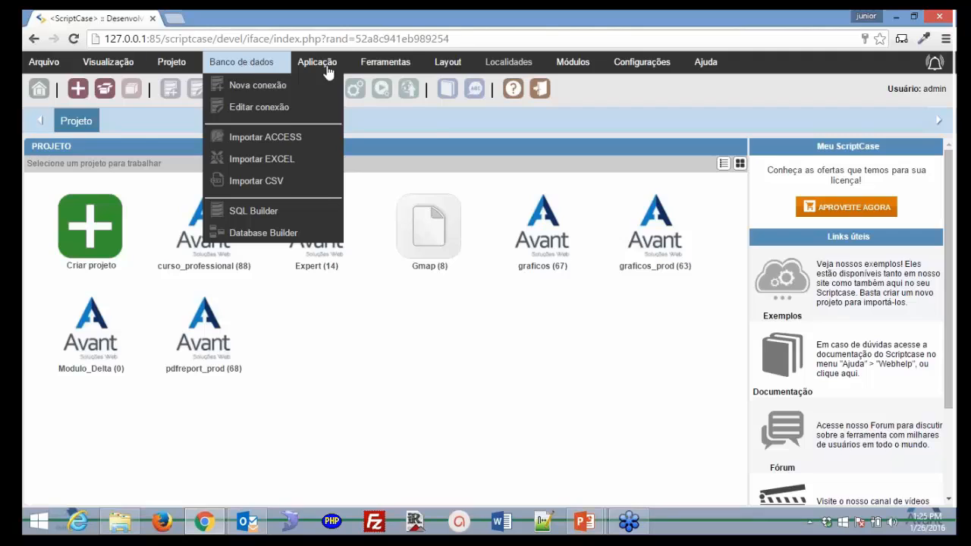
Browse the Aplicação, Ferramentas, Layout, Localidades and Módulos menus, ending on Configurações
mouse_move(336, 65)
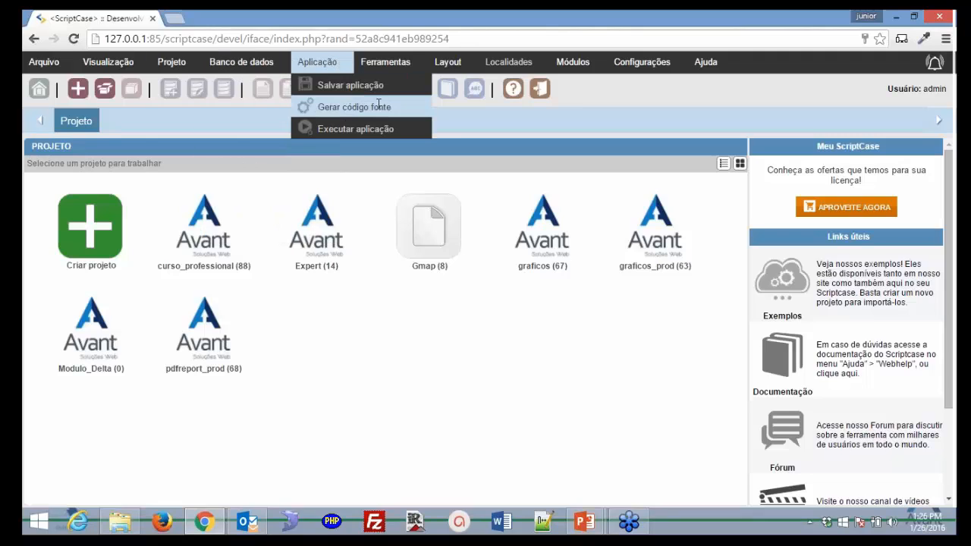
mouse_move(406, 65)
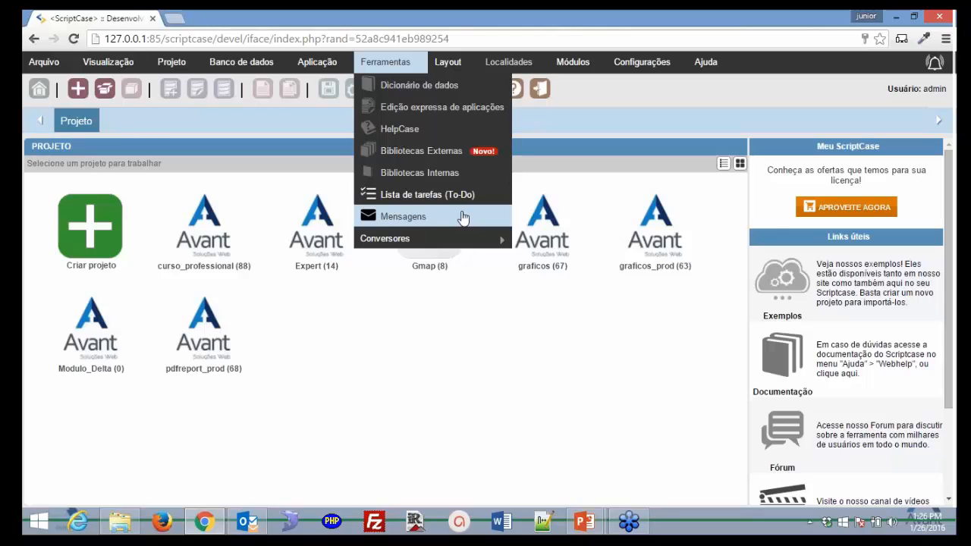
mouse_move(453, 65)
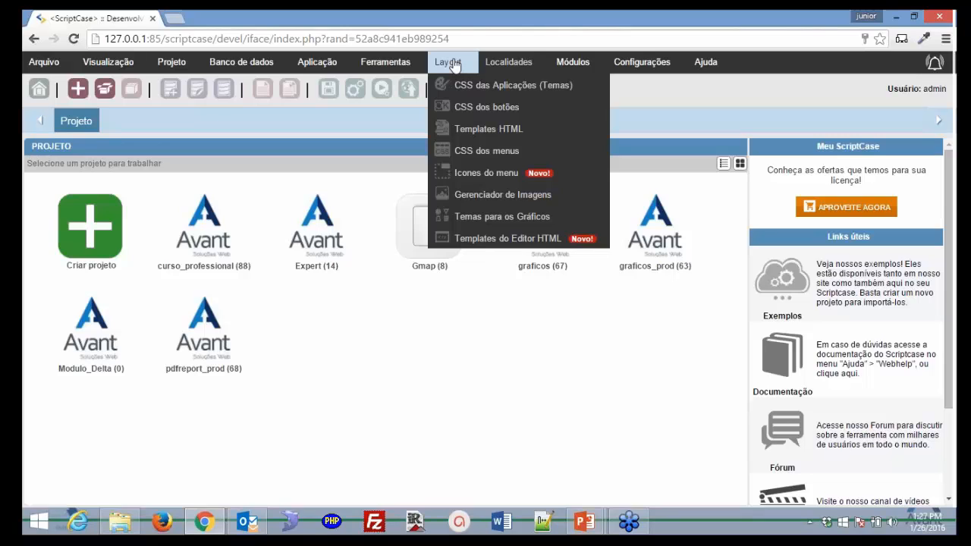
mouse_move(545, 65)
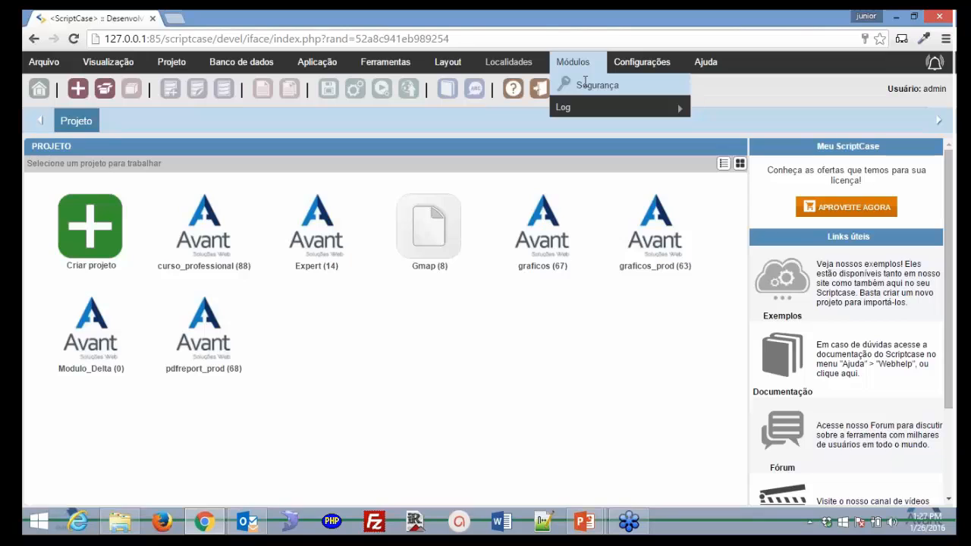
mouse_move(668, 63)
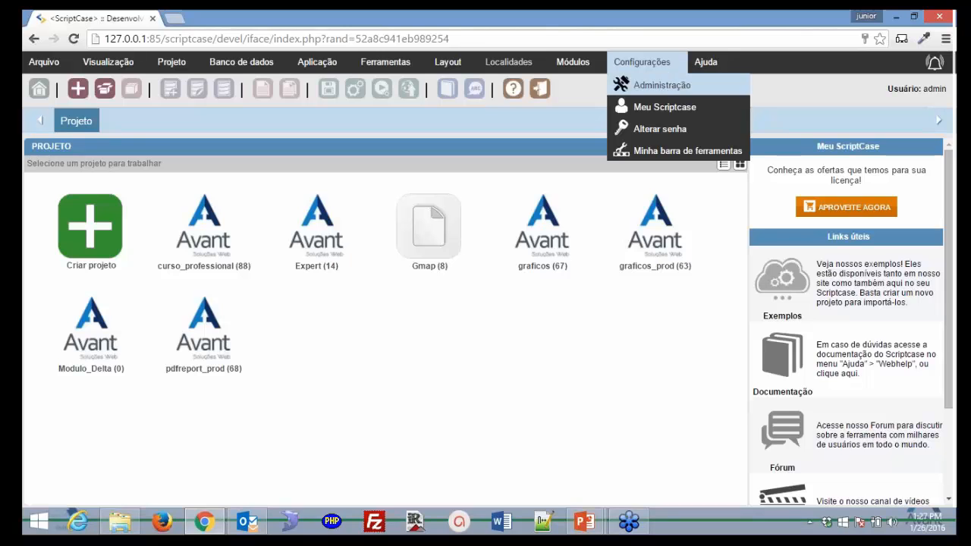
Open Administração > Configurações do Sistema > Valores Padrão and scroll through its default templates and toolbars
left_click(662, 85)
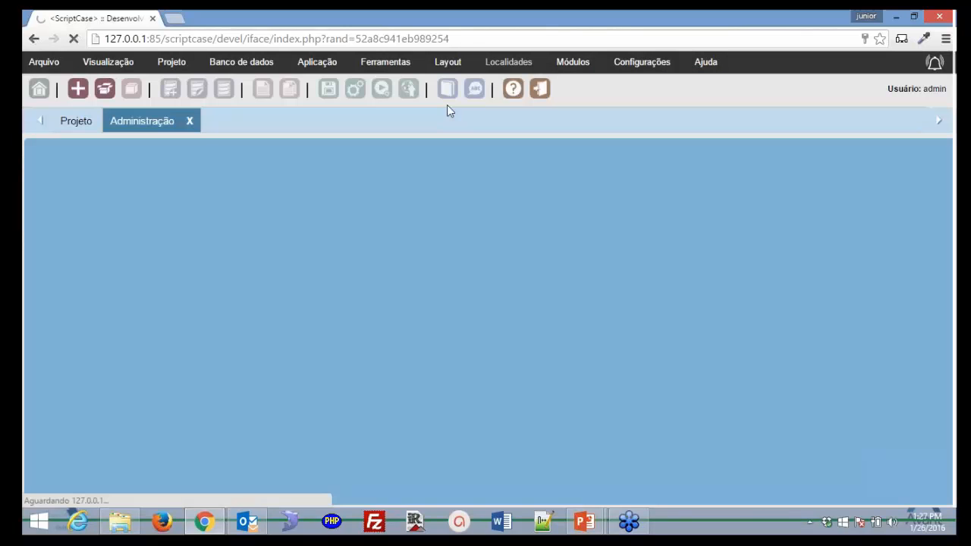
left_click(128, 171)
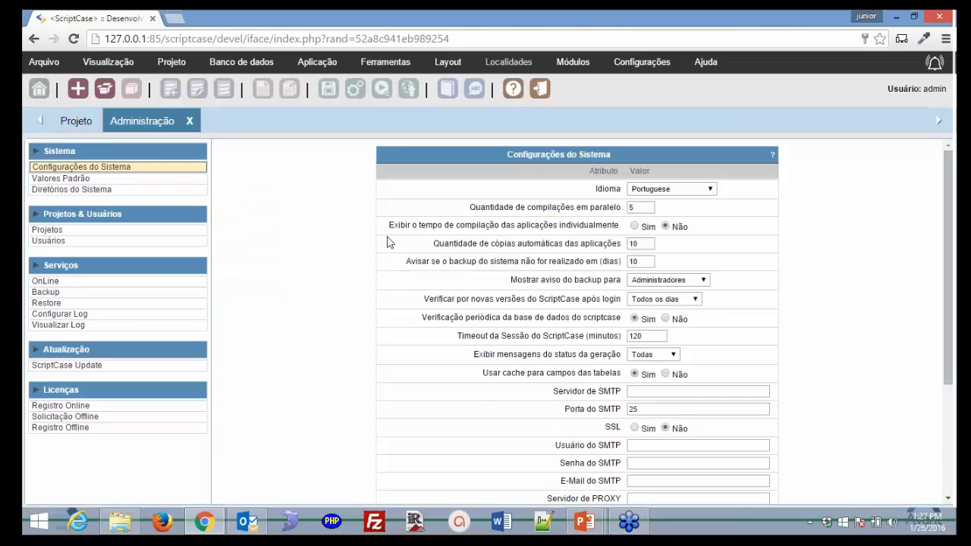
left_click(84, 179)
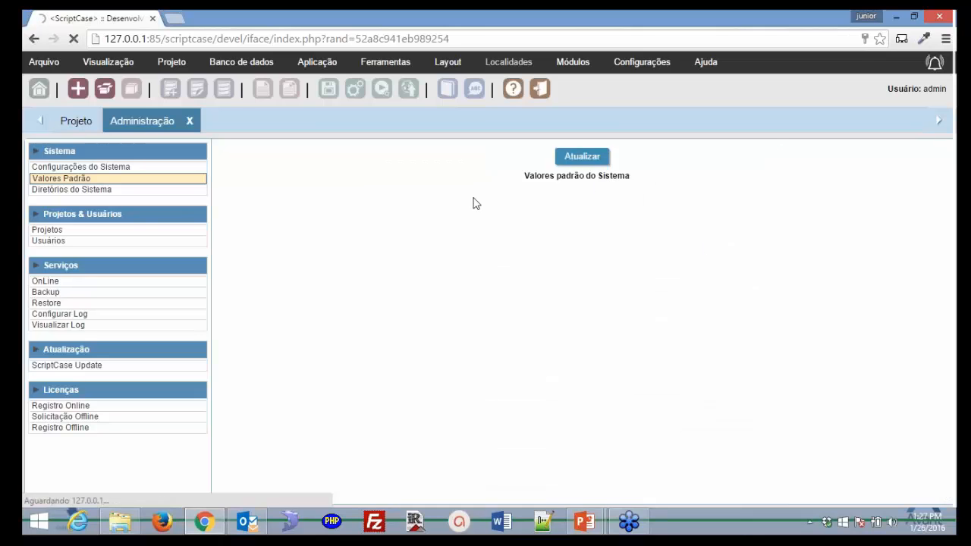
scroll(597, 268, "down", 3)
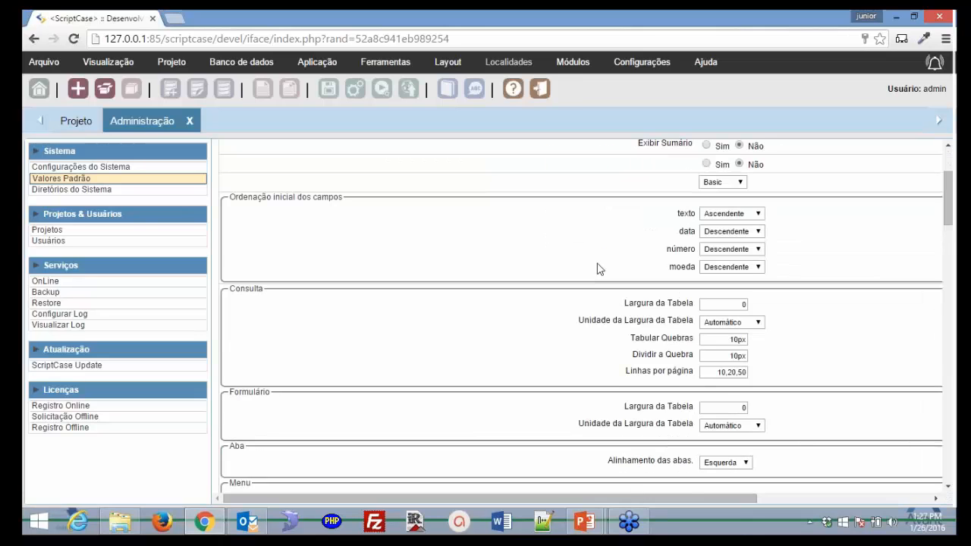
scroll(600, 273, "down", 3)
scroll(603, 288, "down", 4)
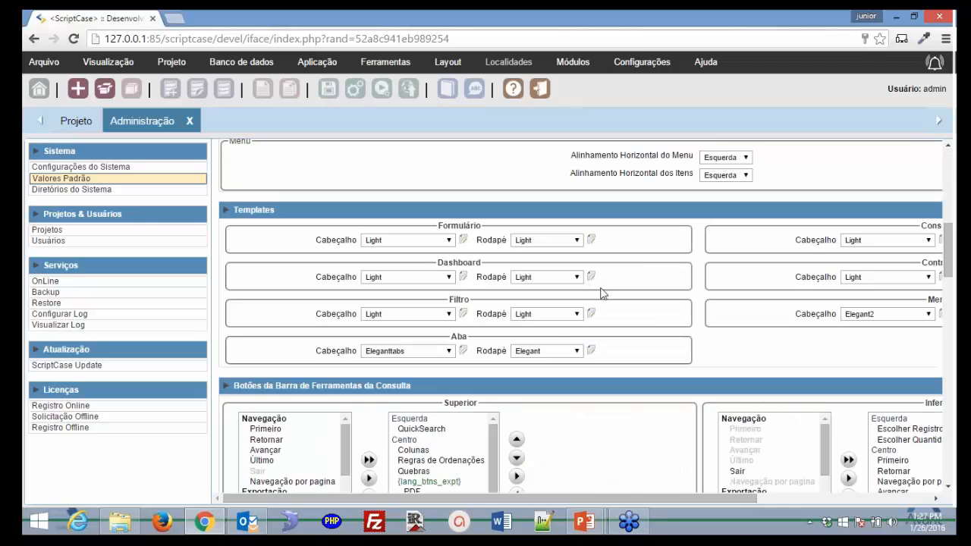
scroll(607, 334, "down", 10)
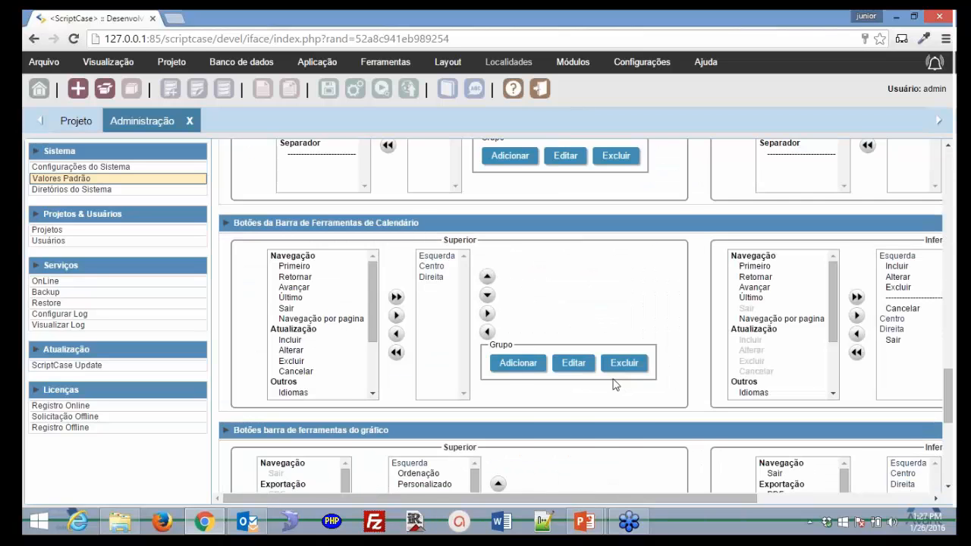
scroll(615, 385, "down", 8)
scroll(611, 389, "up", 10)
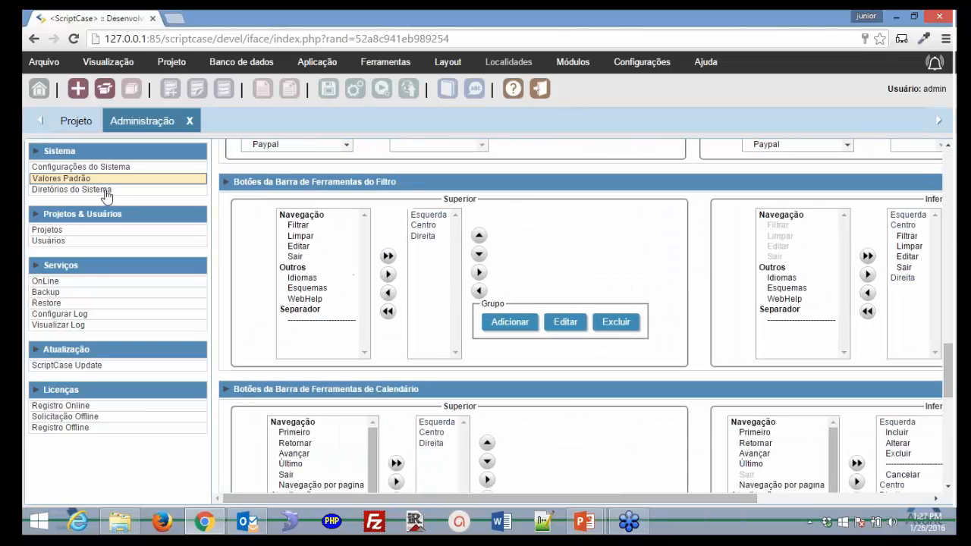
Open the Projetos maintenance list under Projetos & Usuários and inspect the Expert project
left_click(72, 189)
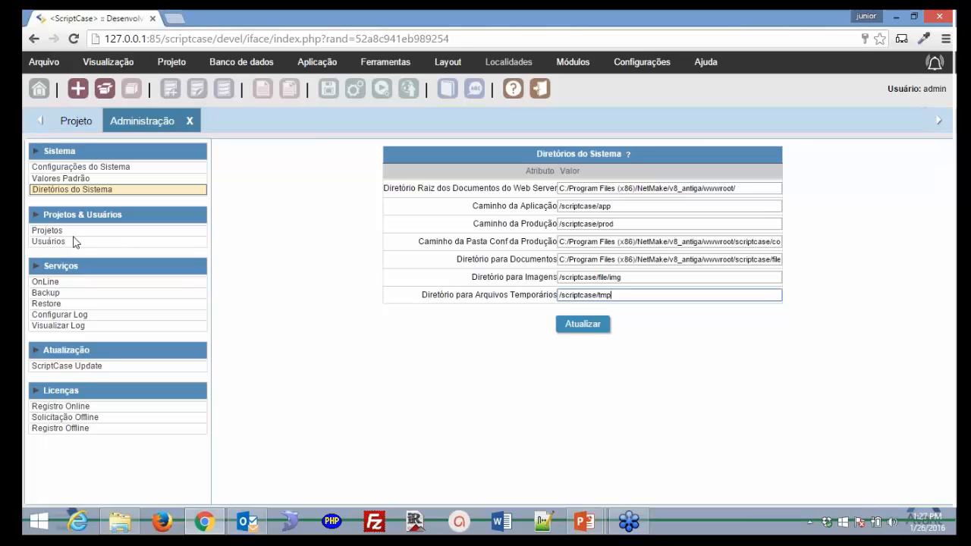
left_click(51, 229)
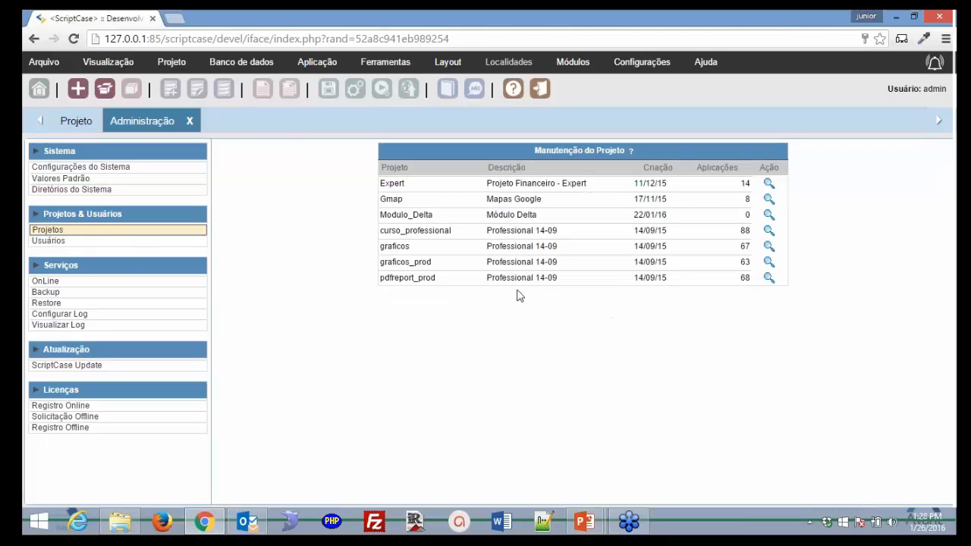
left_click(770, 185)
Edit the admin user from the Usuários list and scroll to its seven project access checkboxes
left_click(41, 242)
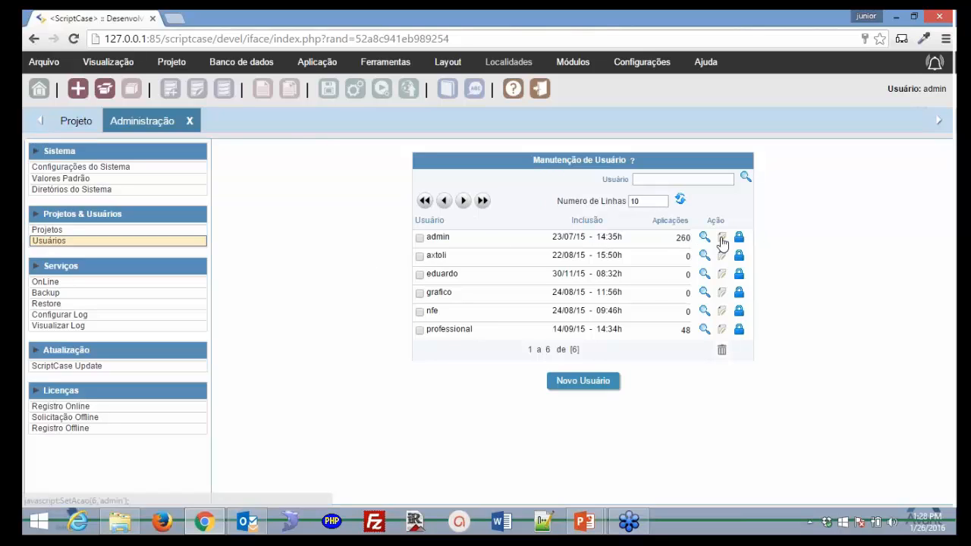
left_click(722, 240)
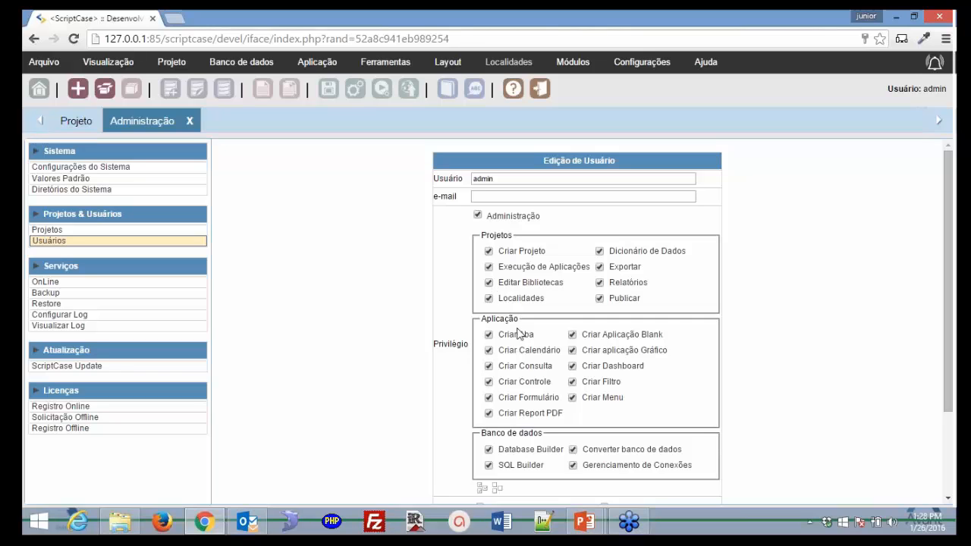
scroll(546, 384, "down", 1)
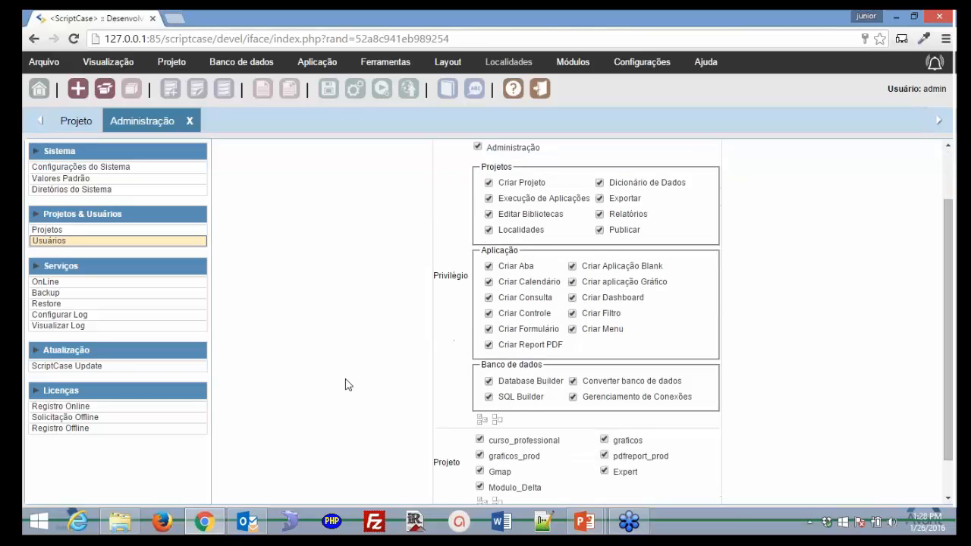
scroll(344, 385, "down", 1)
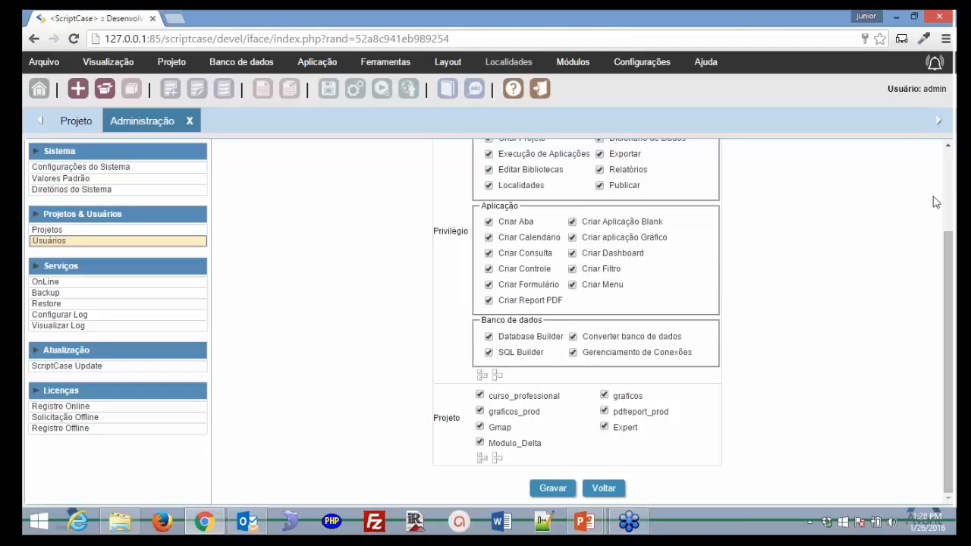
left_click_drag(561, 395, 674, 429)
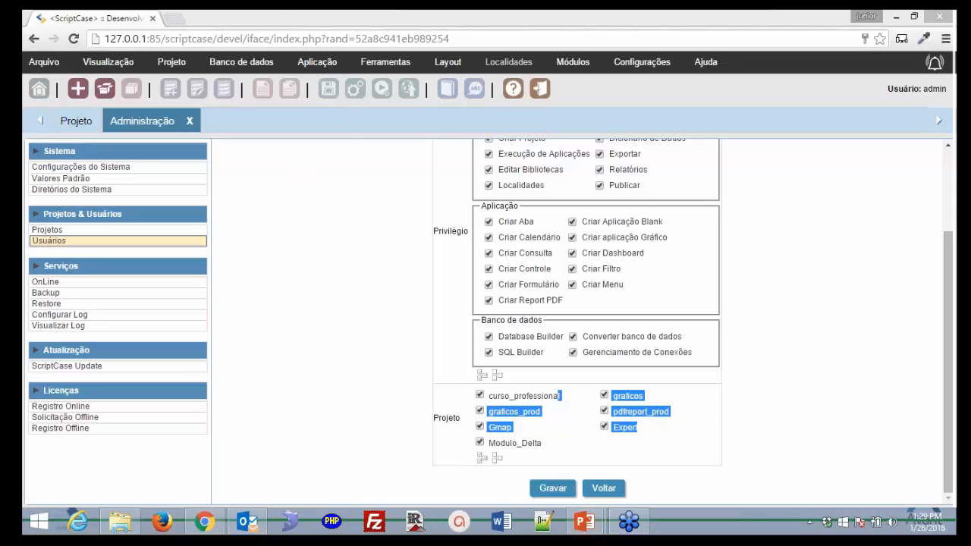
right_click(726, 403)
left_click(210, 319)
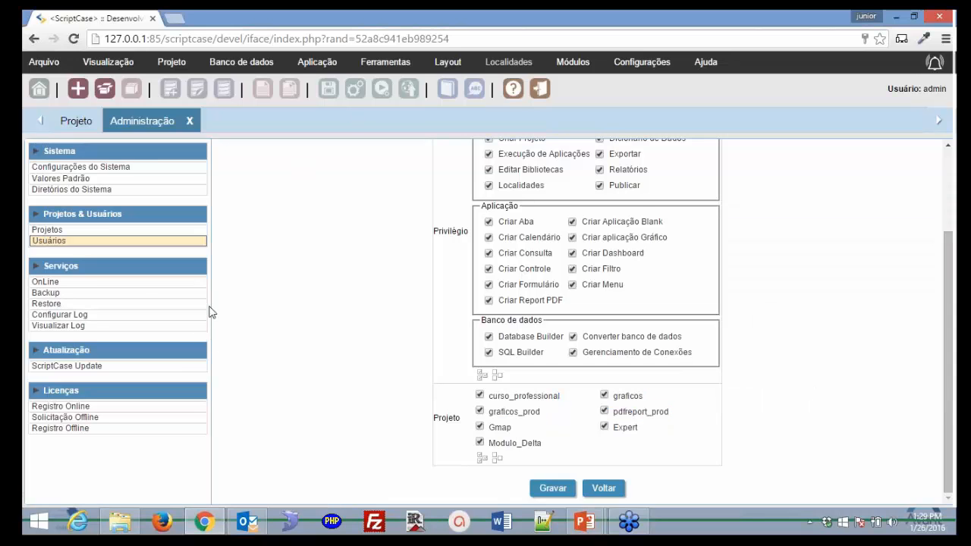
Step through the OnLine, Backup, Restore, Configurar Log, Visualizar Log and ScriptCase Update pages
left_click(50, 281)
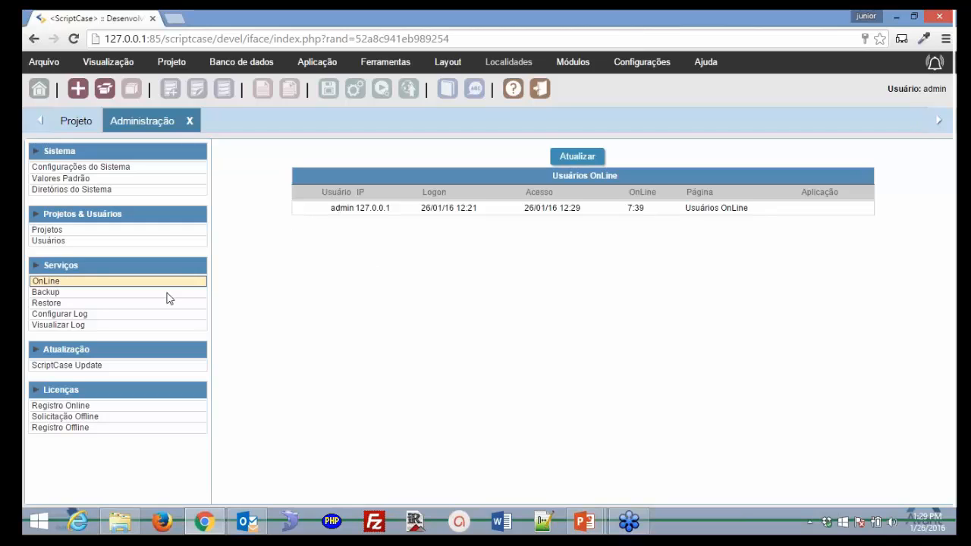
left_click(45, 293)
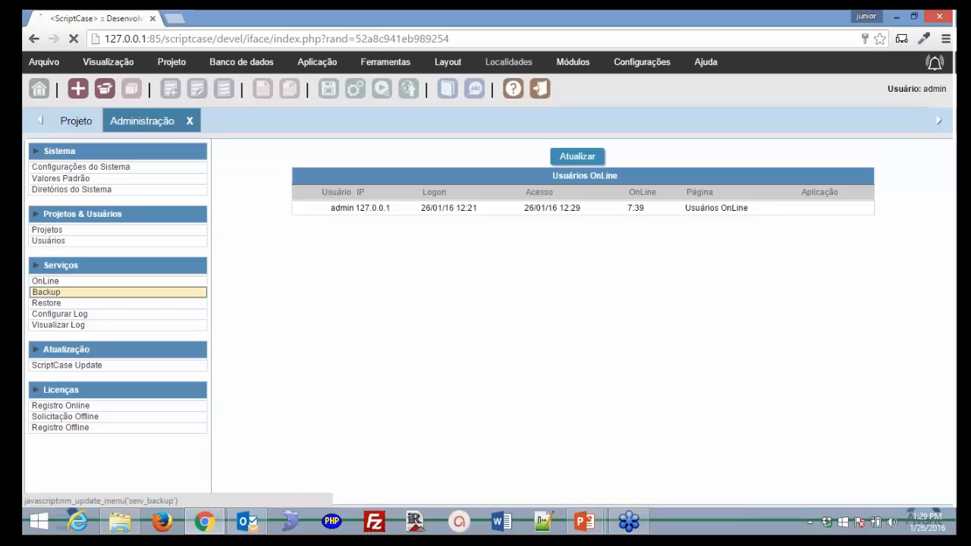
left_click(75, 305)
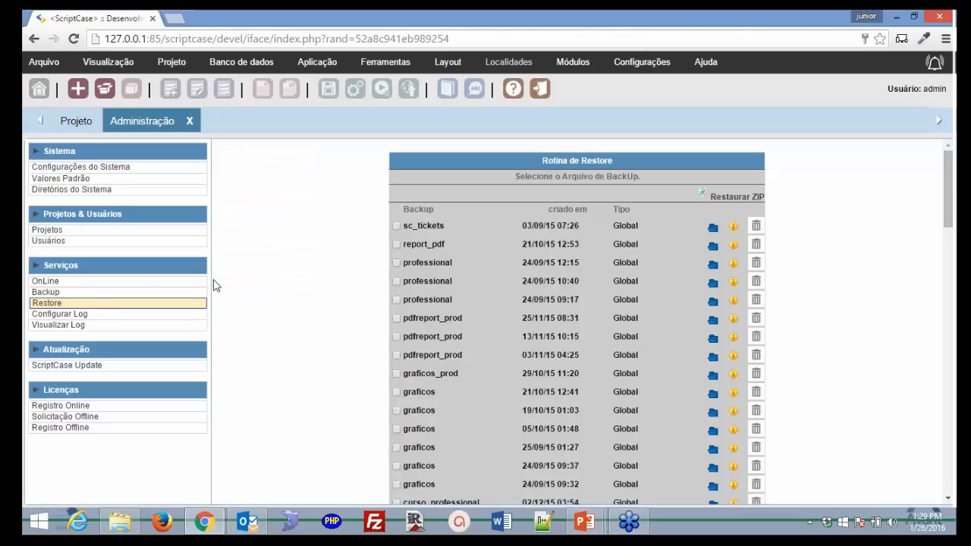
left_click(75, 315)
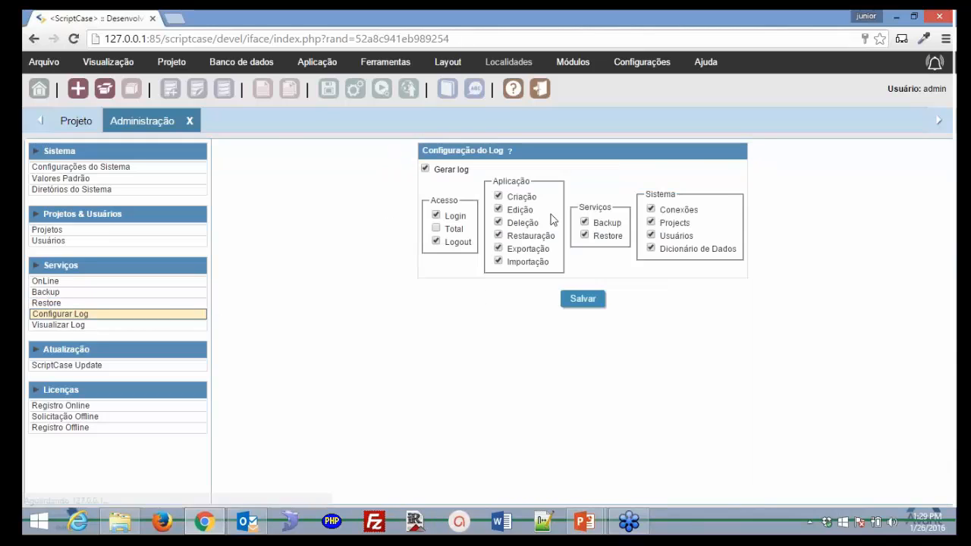
left_click(72, 324)
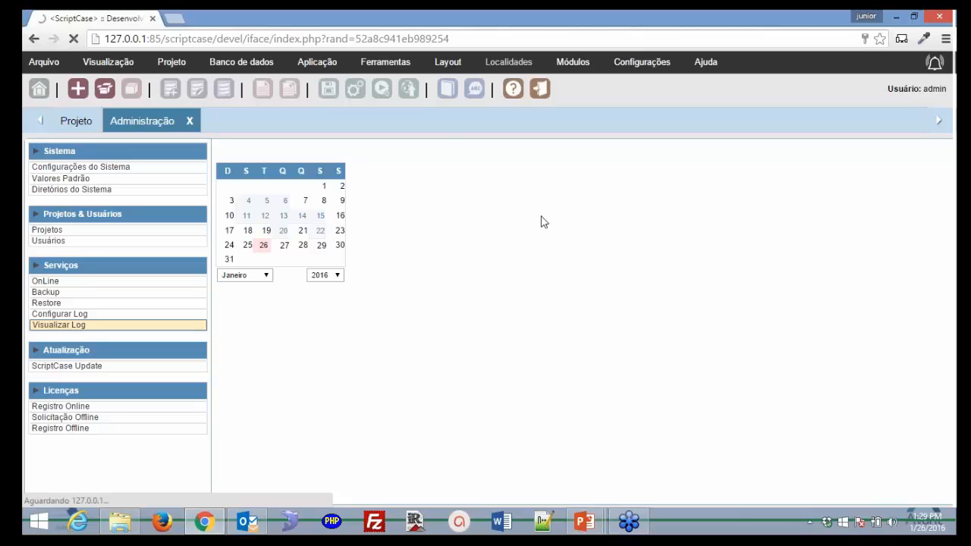
left_click(99, 367)
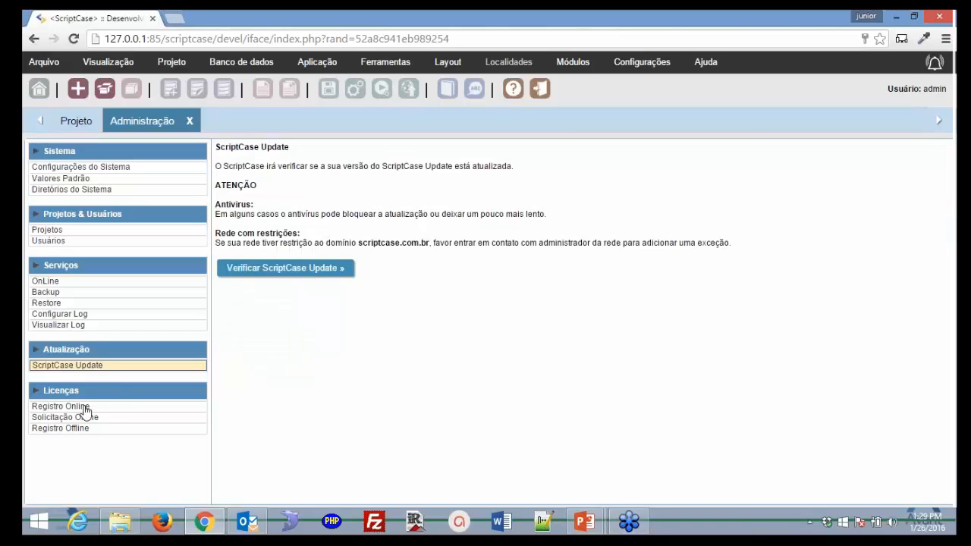
View Registro Online, Solicitação Offline and Registro Offline licence pages, then the Ajuda menu
left_click(82, 407)
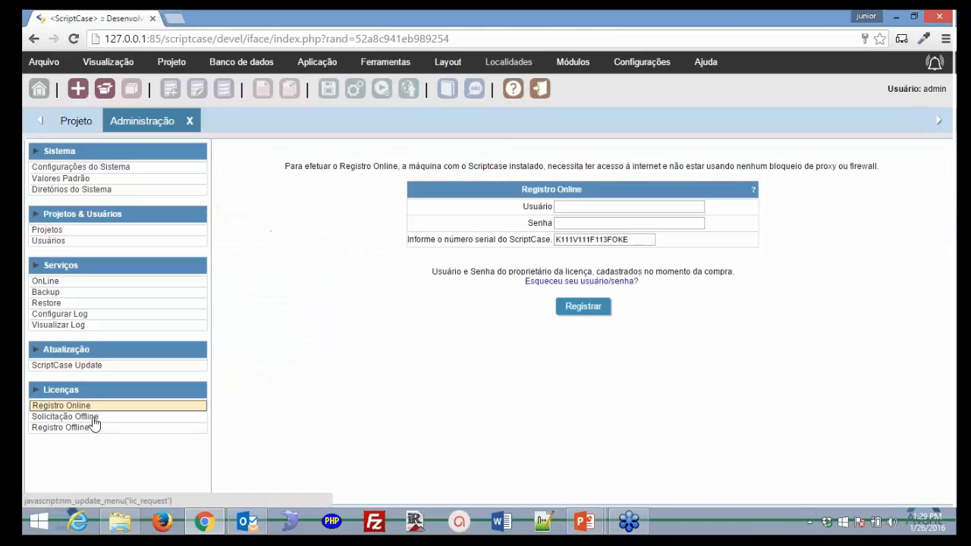
left_click(94, 418)
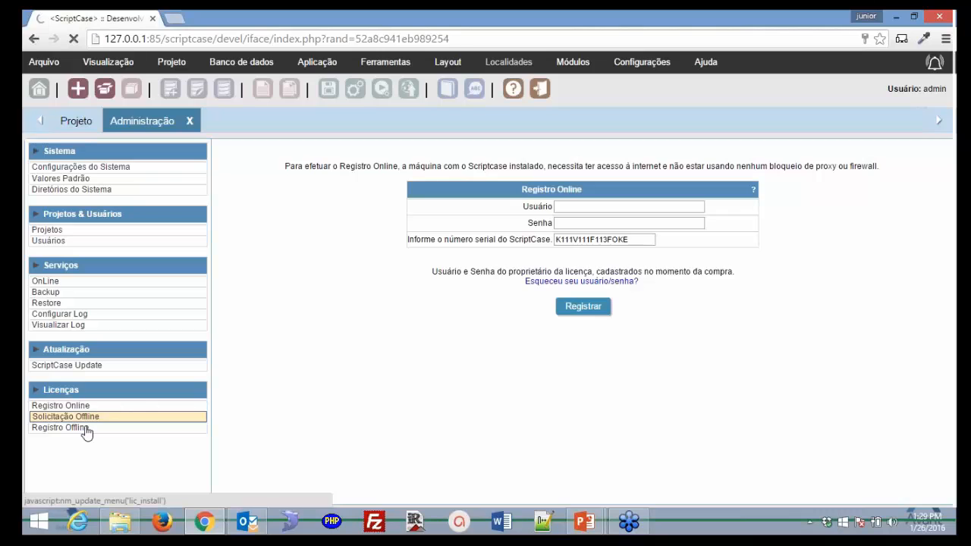
left_click(85, 428)
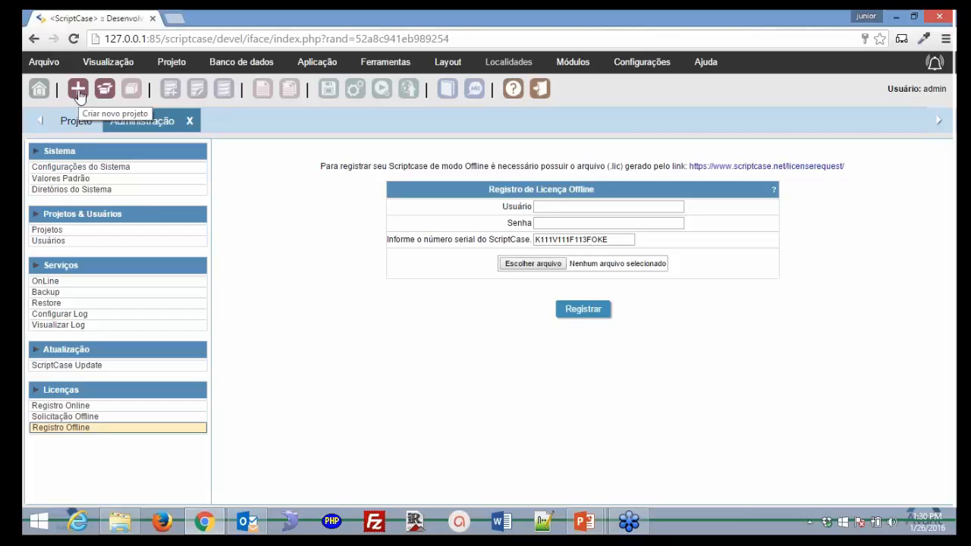
left_click(712, 62)
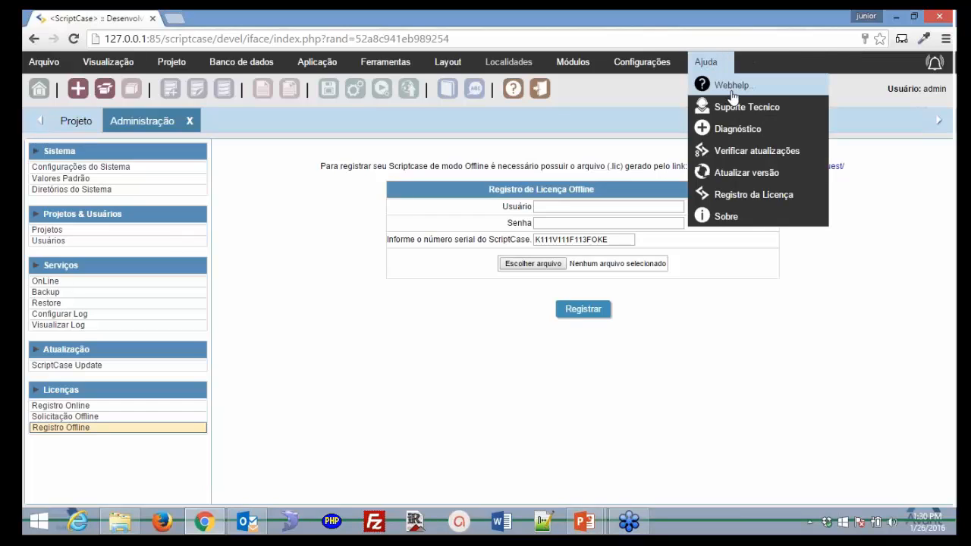
Open the Webhelp manual and expand its Aplicações de Abas > Abas topic
left_click(734, 88)
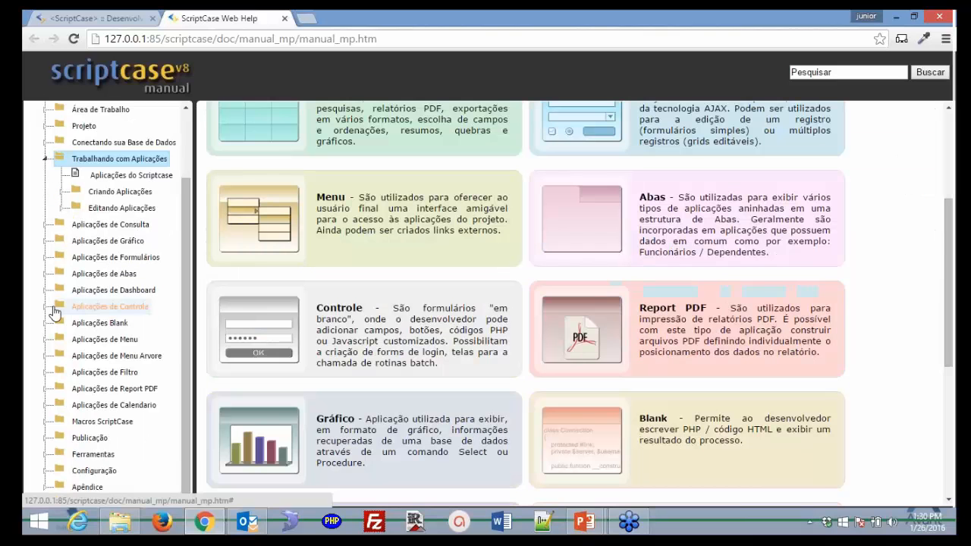
left_click(45, 275)
left_click(64, 311)
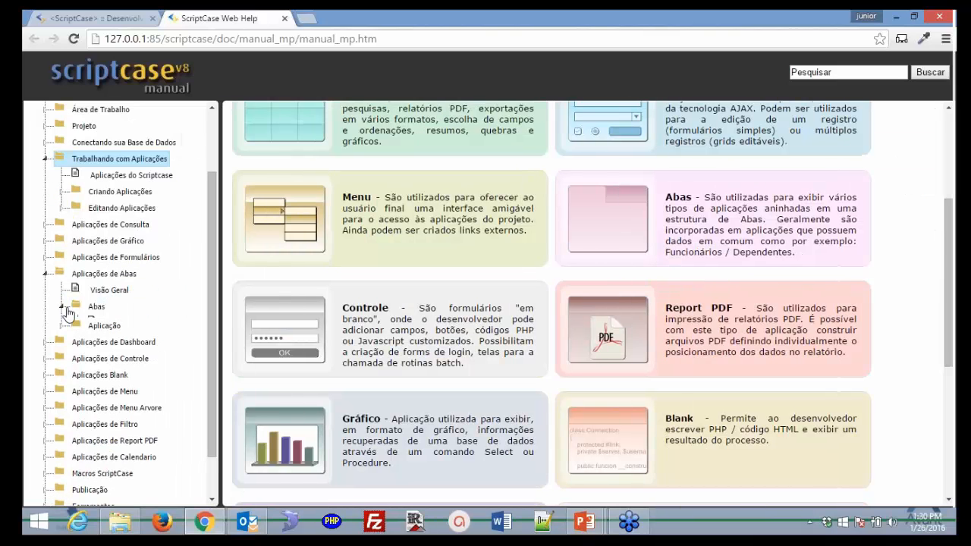
Back in ScriptCase, open Ajuda > Suporte Tecnico, then return to the ScriptCase tab
left_click(109, 20)
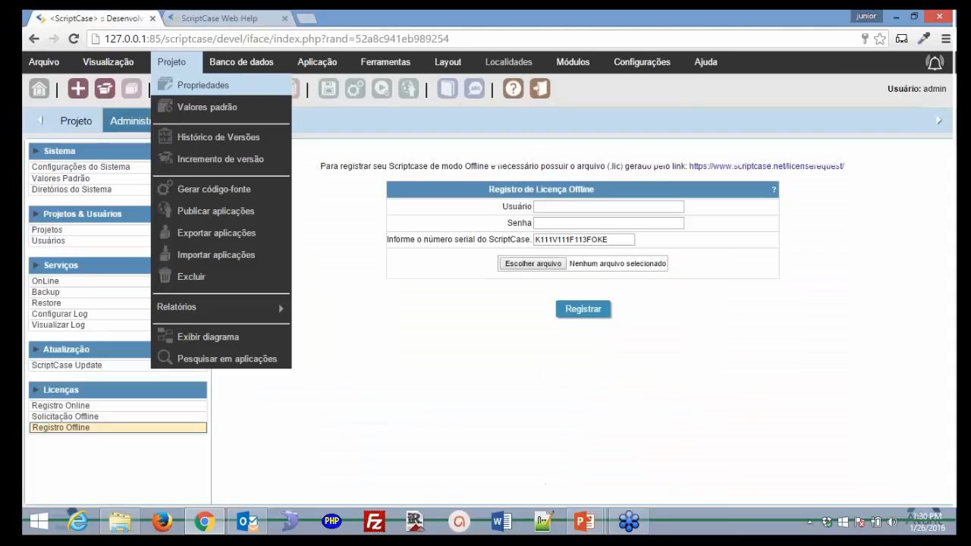
mouse_move(709, 62)
left_click(733, 109)
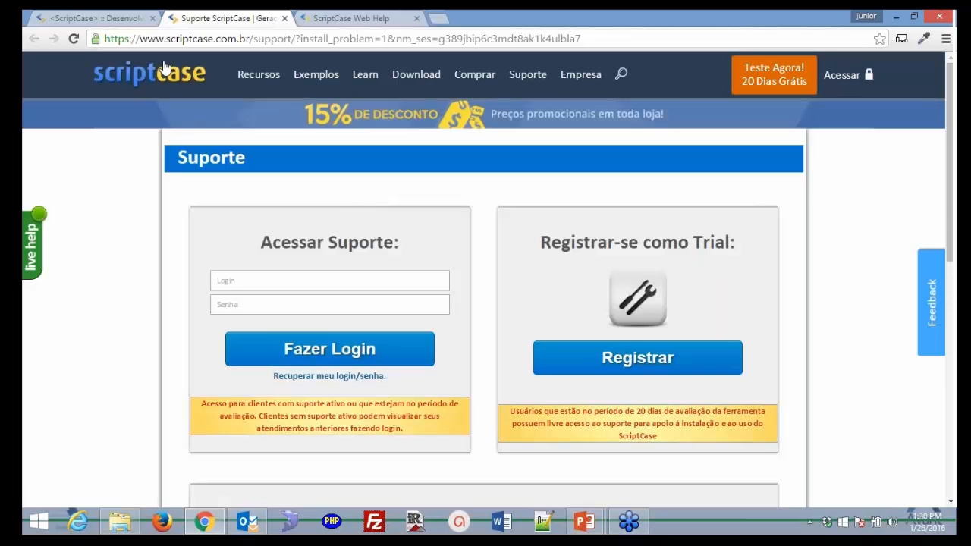
left_click(106, 21)
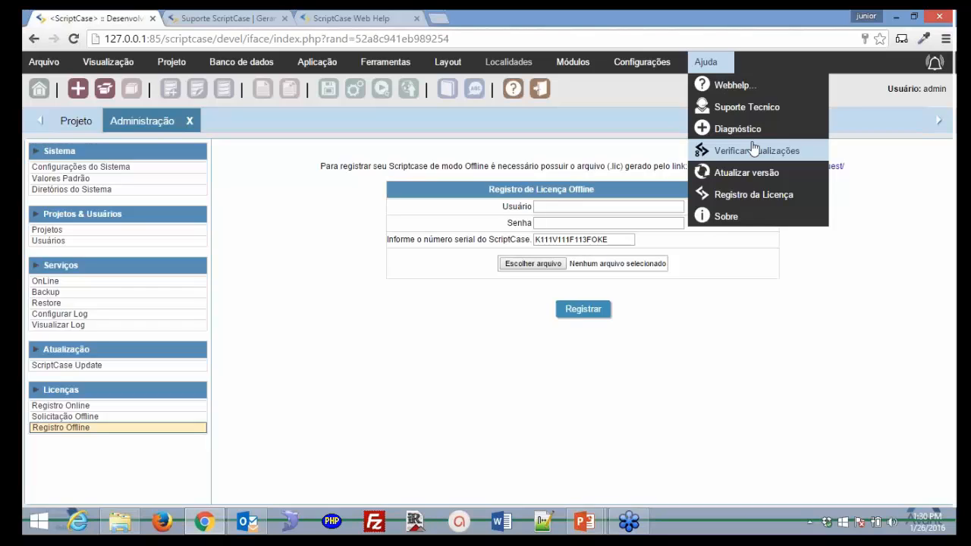
Review the Sobre licence details for version 8.1.019, then close it and the Administração tab
left_click(728, 220)
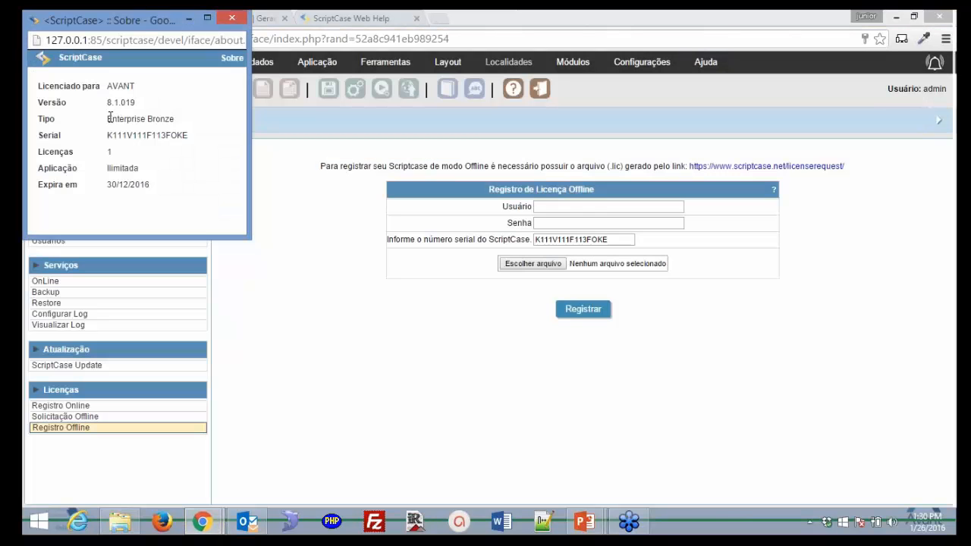
left_click_drag(108, 119, 190, 114)
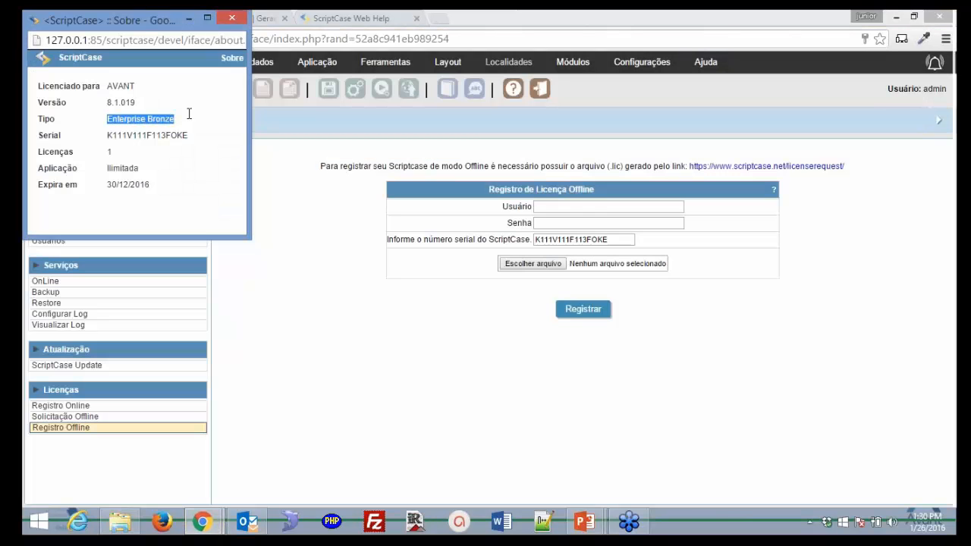
left_click_drag(117, 135, 151, 136)
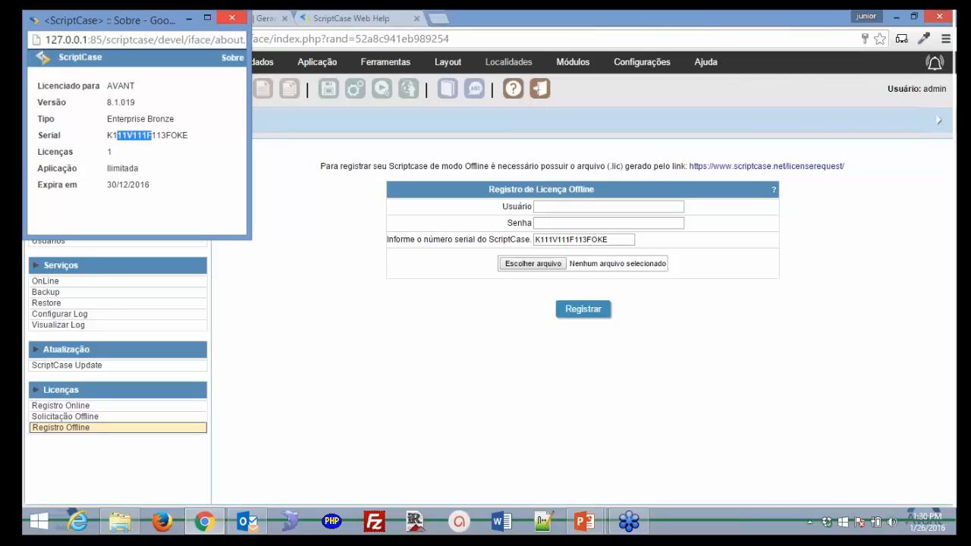
left_click(230, 19)
left_click(190, 125)
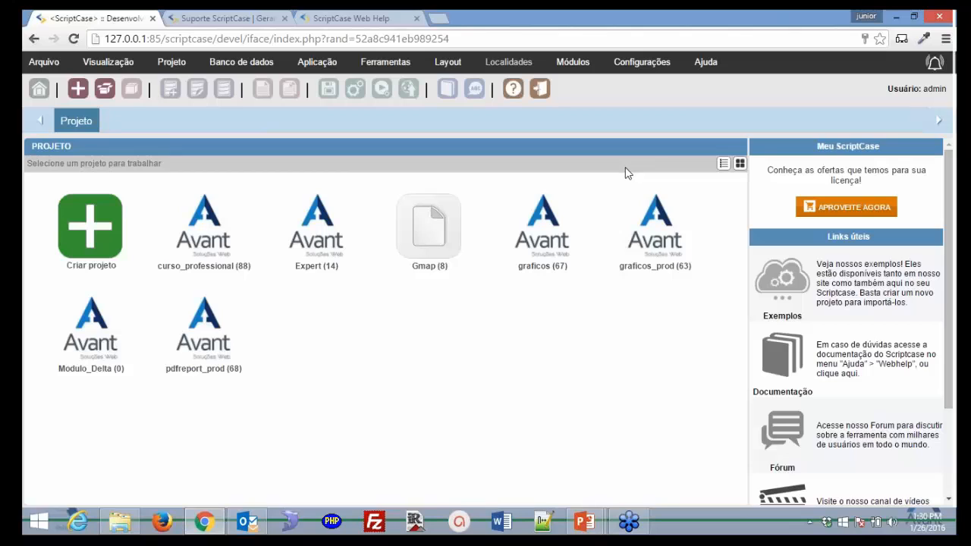
Open the Criar novo projeto wizard and scroll through templates like Helpdesk, Security and Webservice
left_click(114, 245)
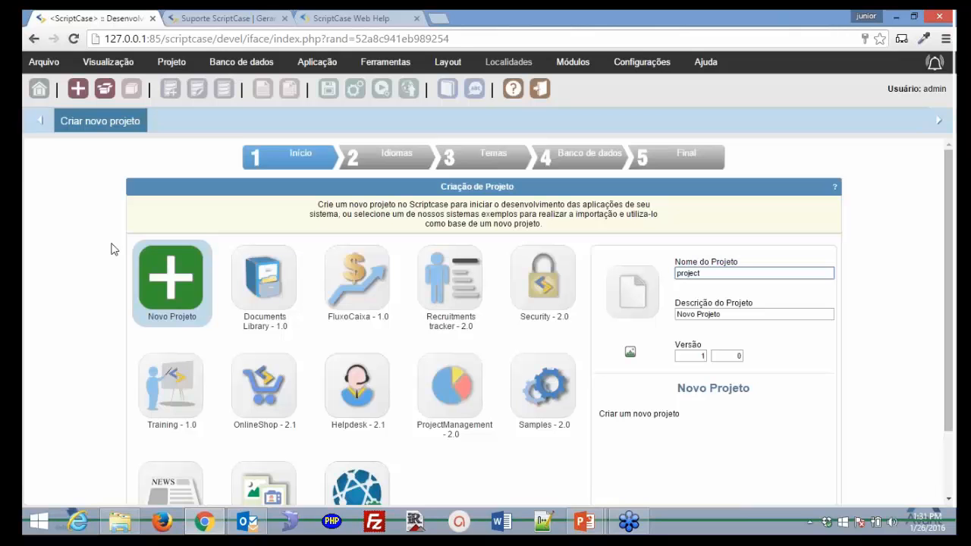
scroll(111, 249, "down", 2)
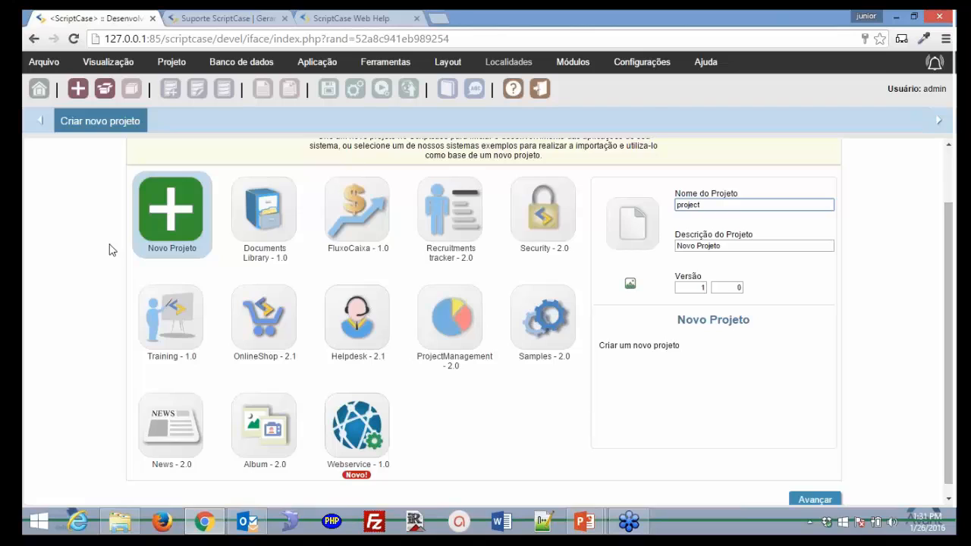
scroll(111, 249, "down", 1)
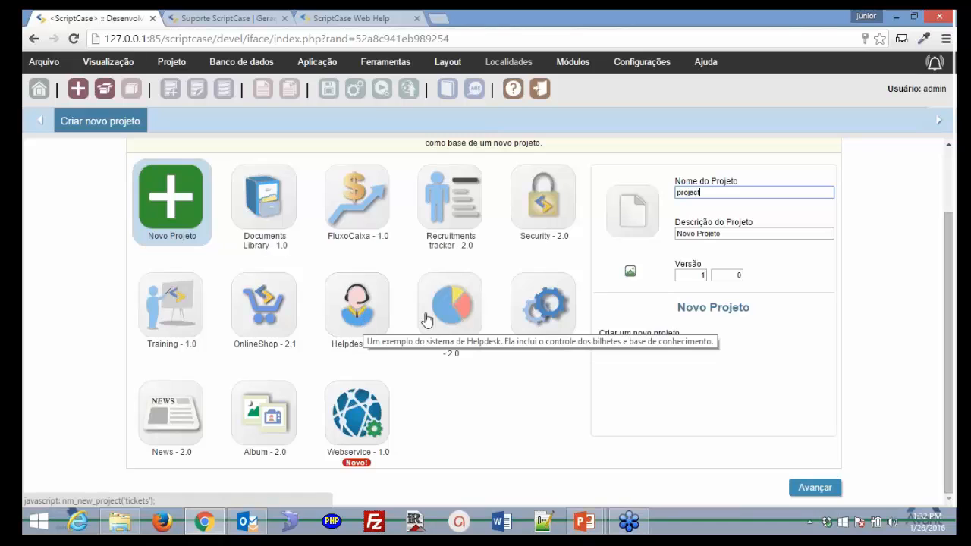
Name the project modulo_delta with description Modulo Delta and bring up the image browser
left_click_drag(712, 193, 645, 194)
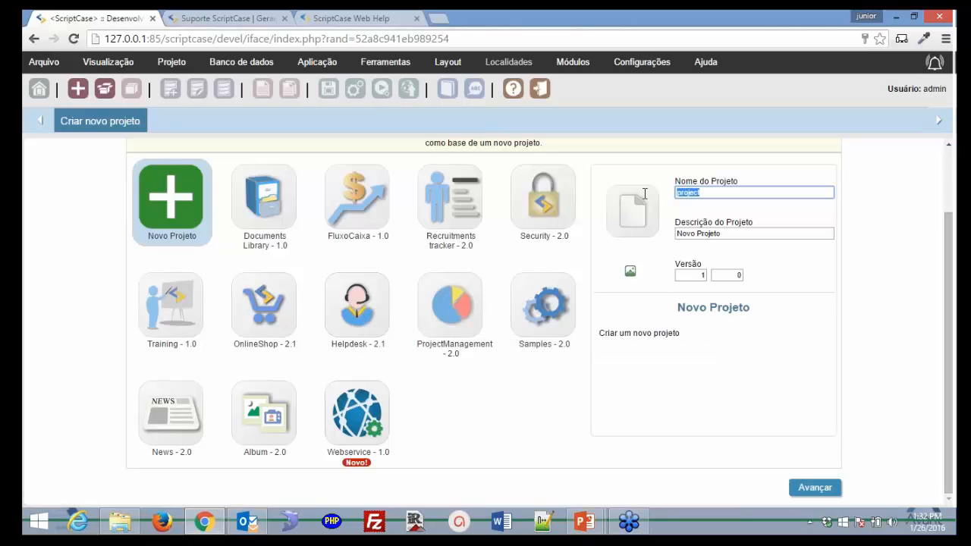
type("modulo")
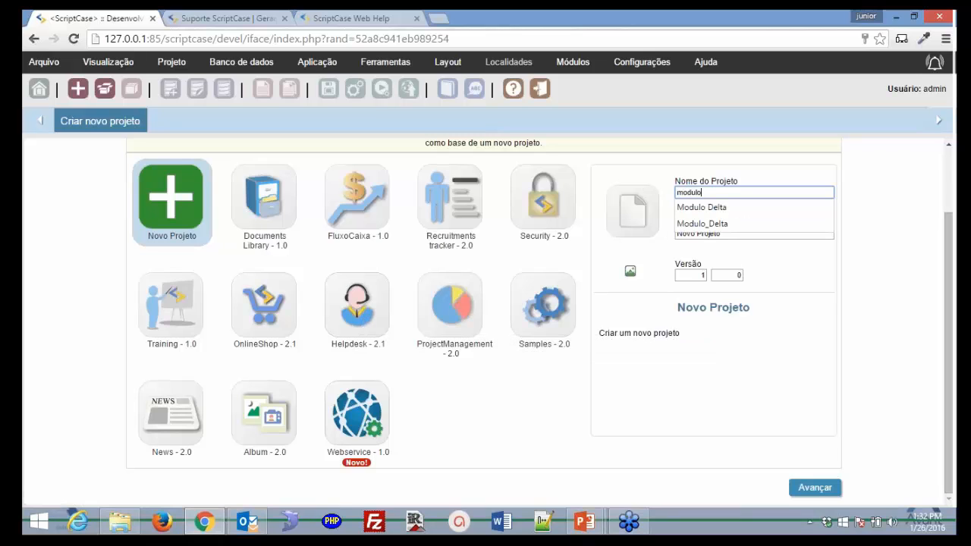
type("_delta")
key("Tab")
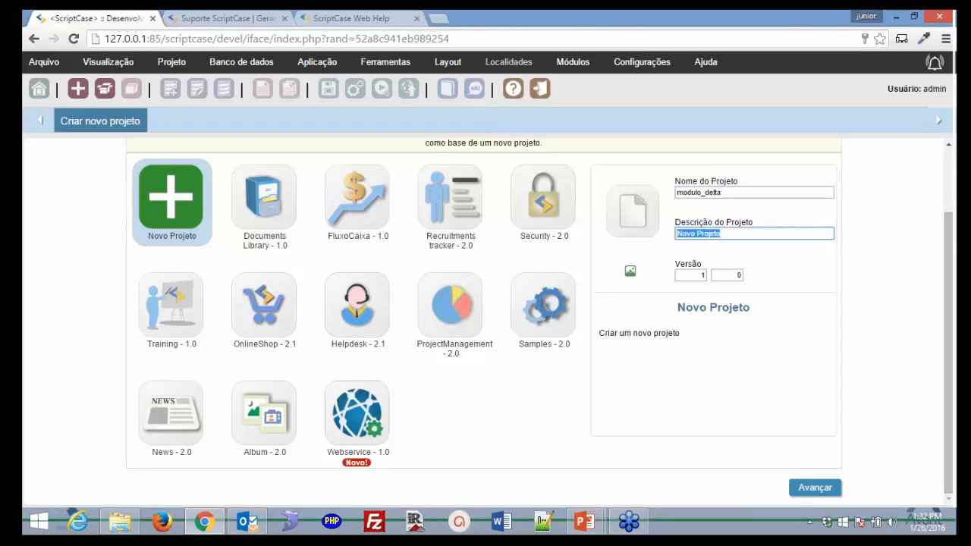
type("Modulo Delta")
left_click(630, 273)
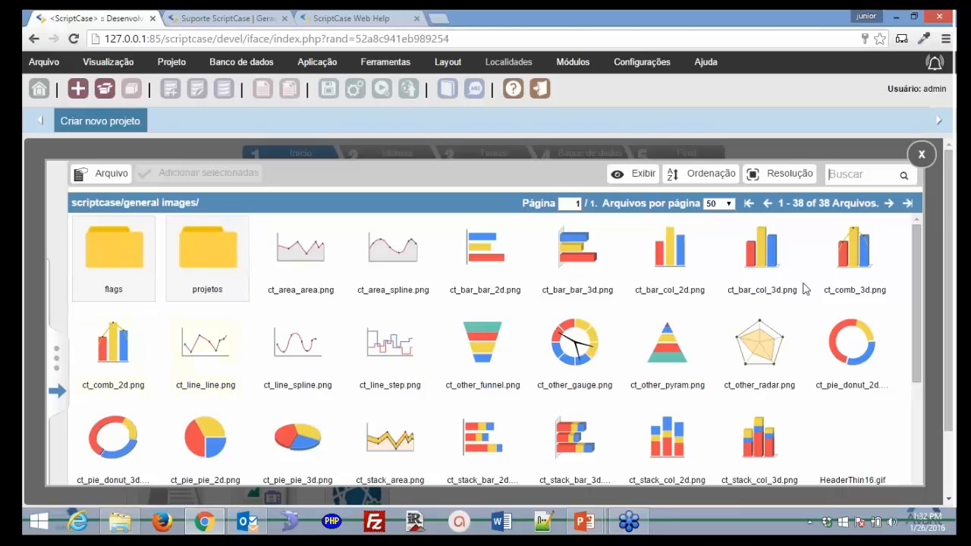
Browse the Scriptcase image folders: Background, Button and Icons
left_click(58, 390)
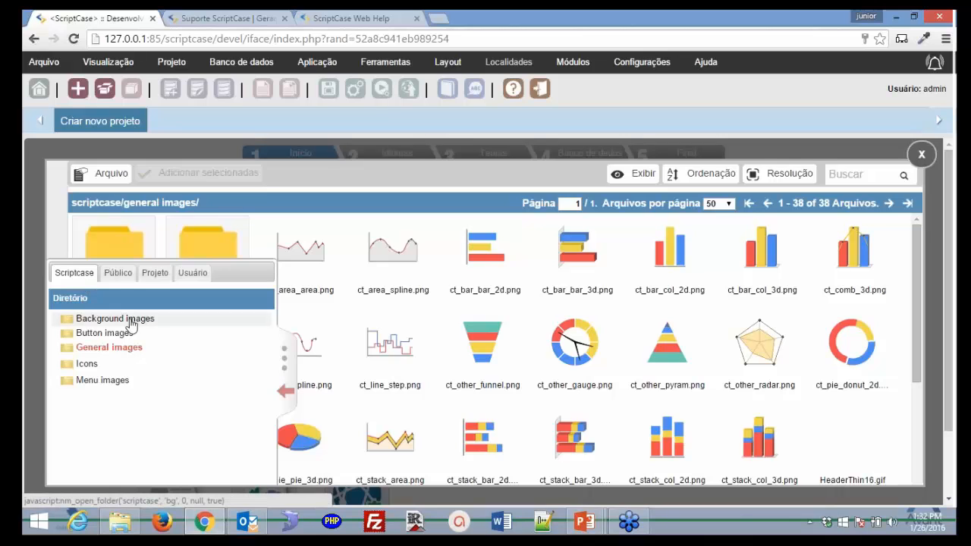
left_click(131, 322)
left_click(129, 335)
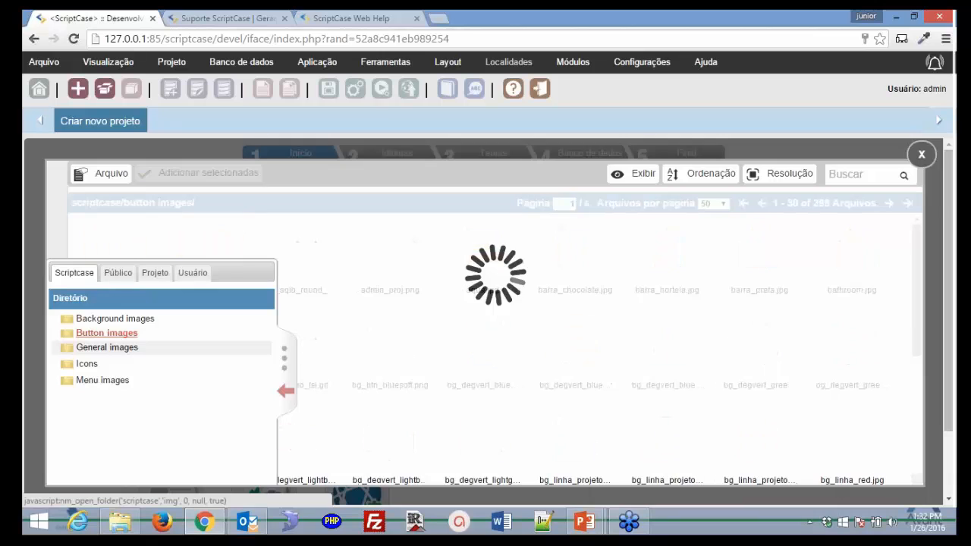
left_click(87, 364)
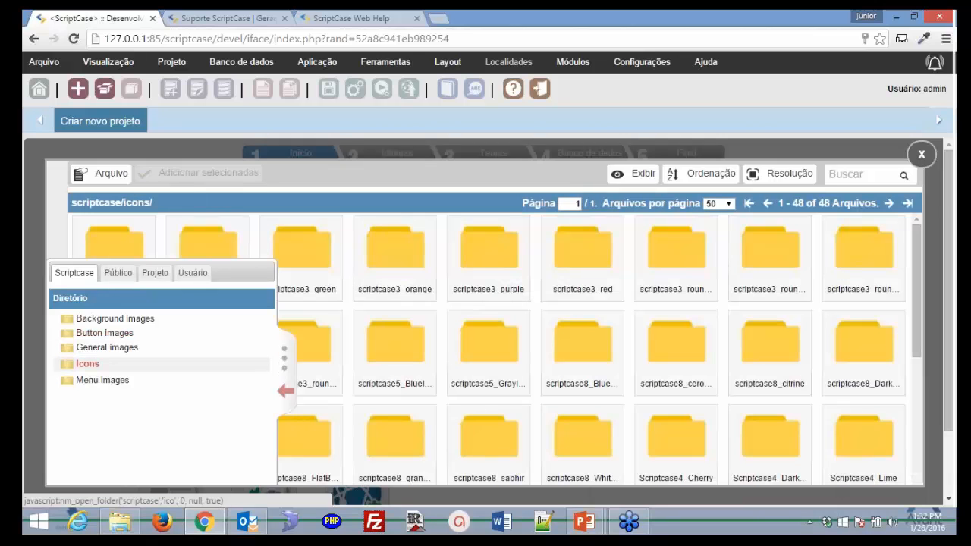
left_click(95, 367)
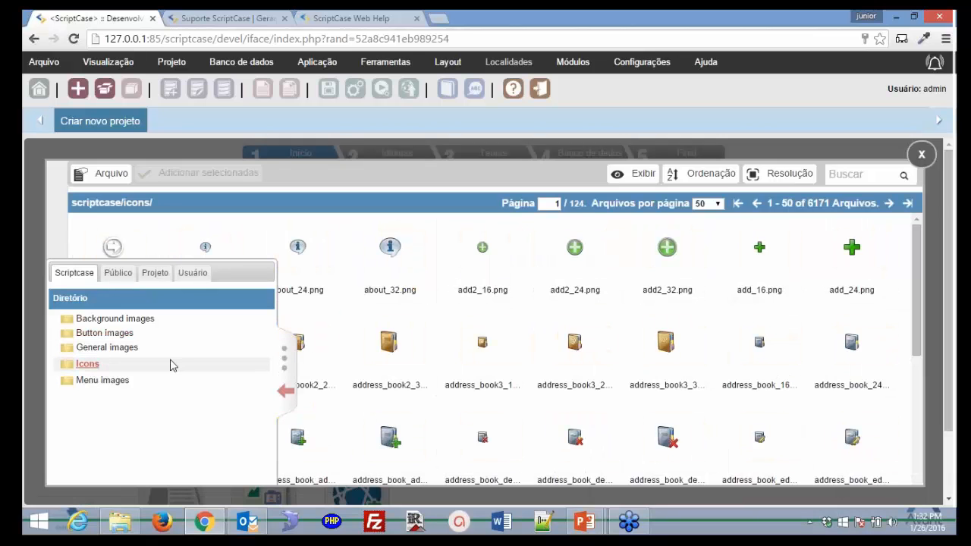
Check the Público, Projeto and Usuário folders, then tick logo_avant.png in Público > General images
left_click(119, 276)
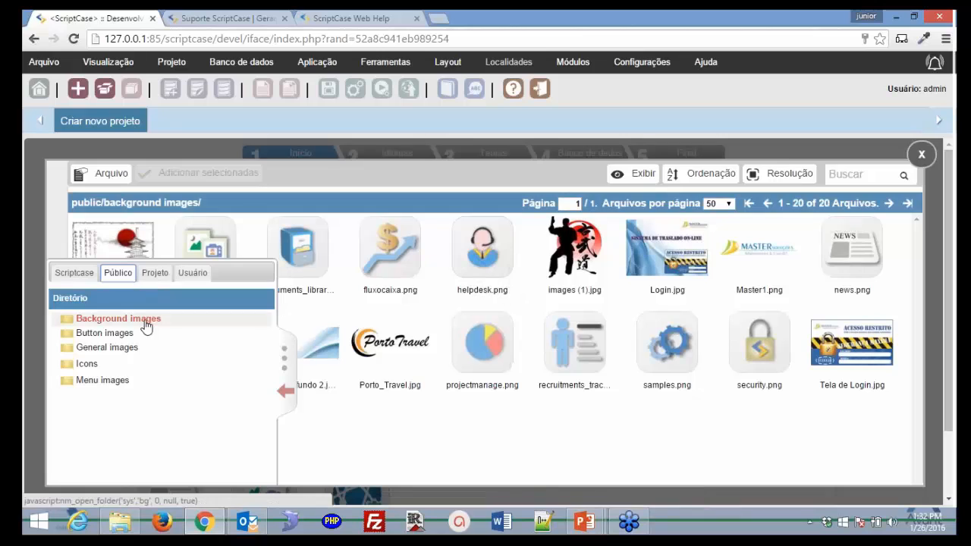
left_click(129, 335)
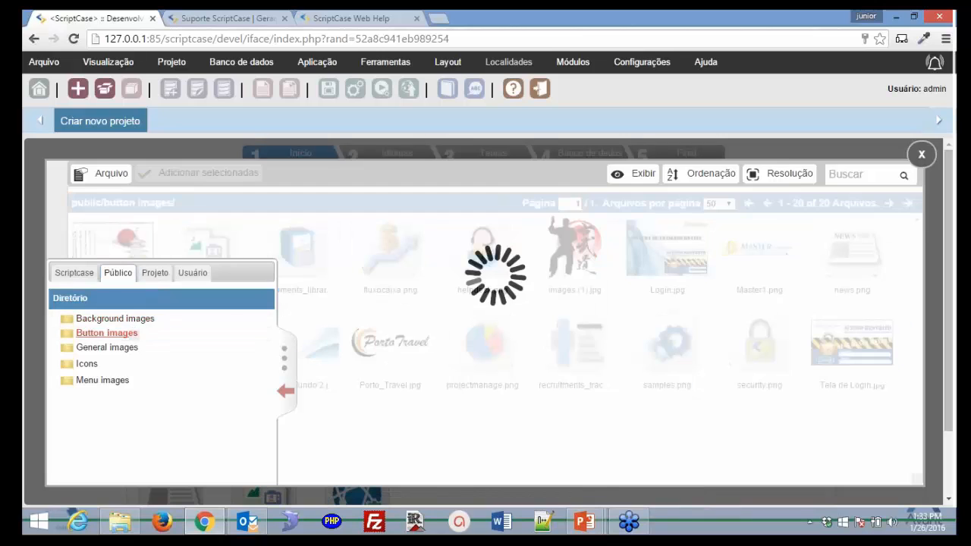
left_click(125, 350)
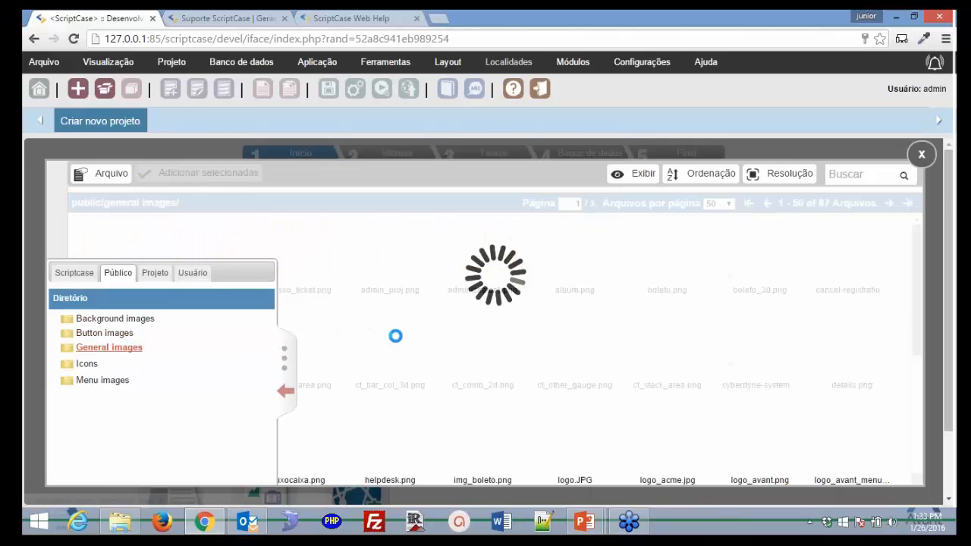
left_click(155, 272)
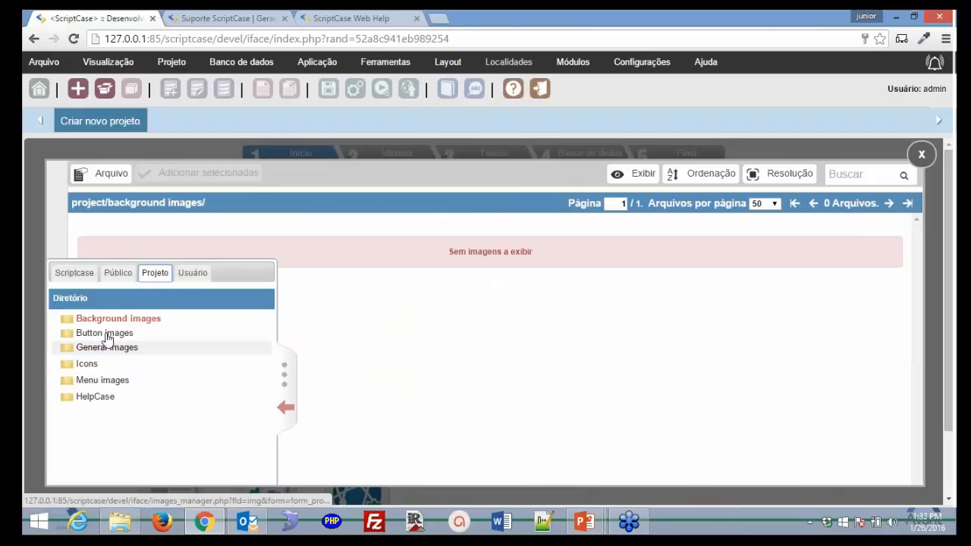
left_click(190, 274)
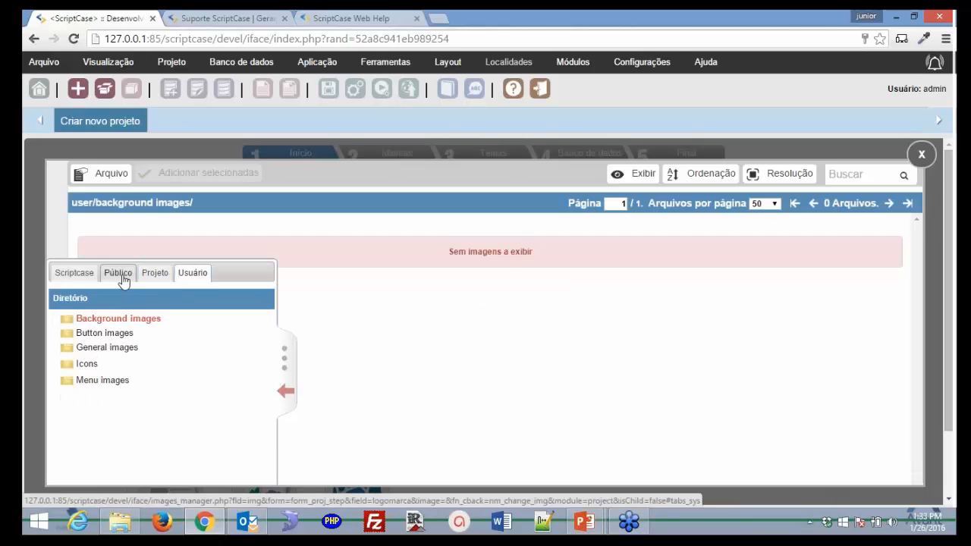
left_click(122, 275)
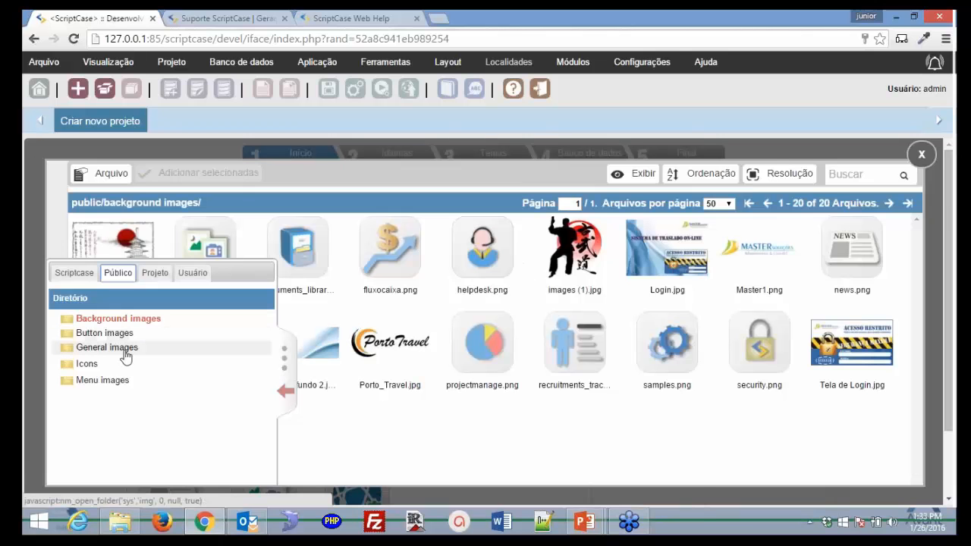
left_click(207, 349)
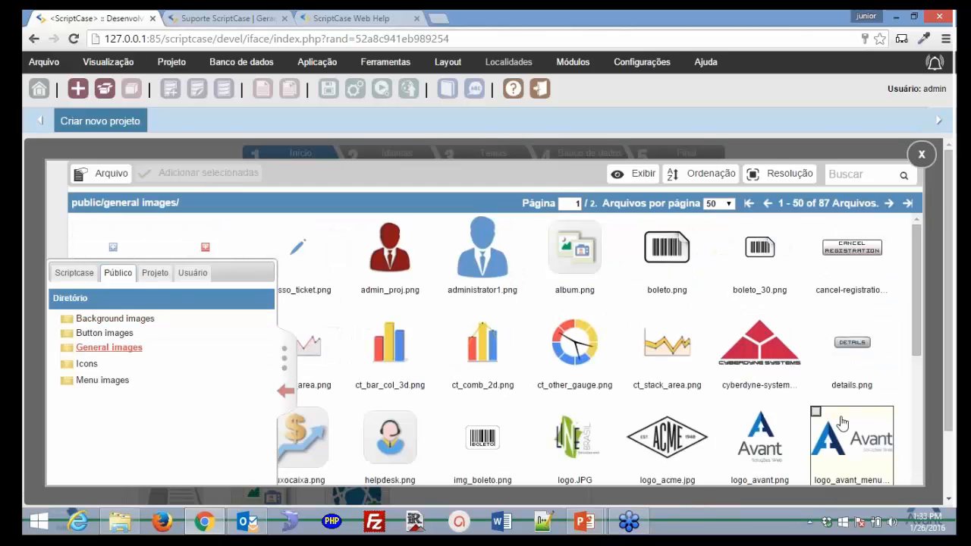
left_click(759, 440)
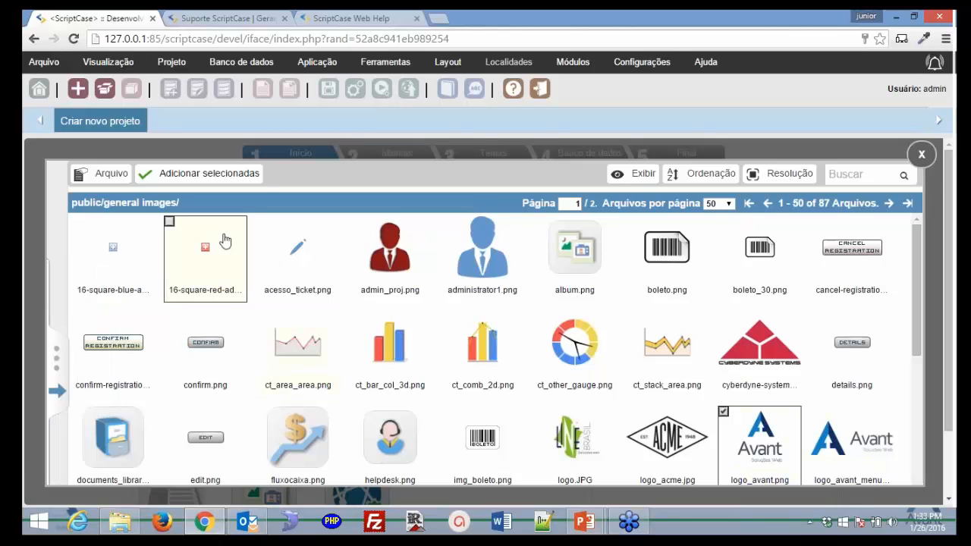
left_click(215, 179)
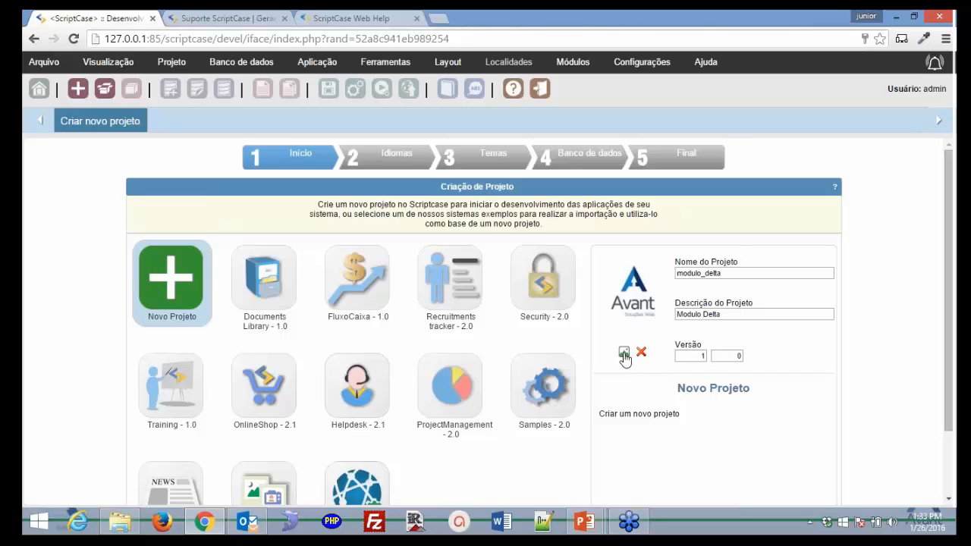
left_click(624, 354)
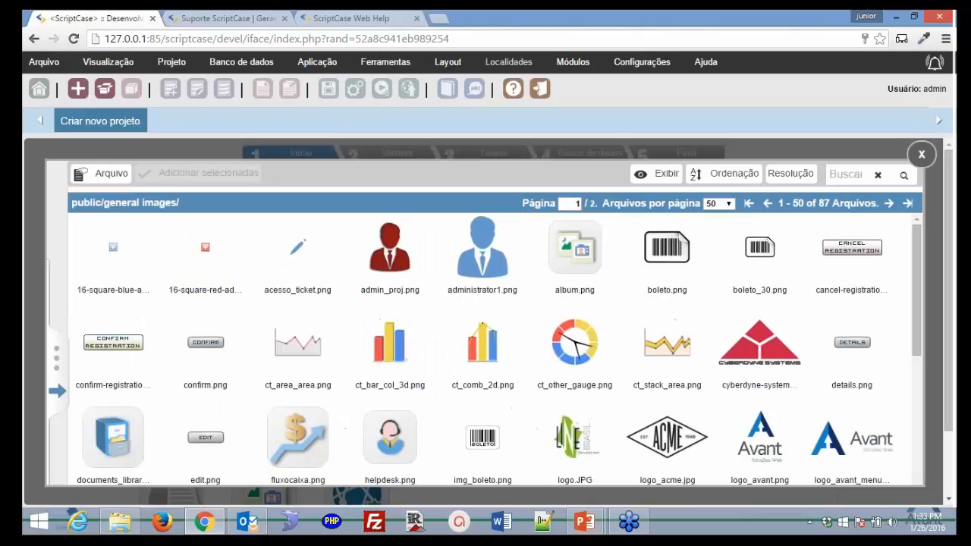
mouse_move(101, 173)
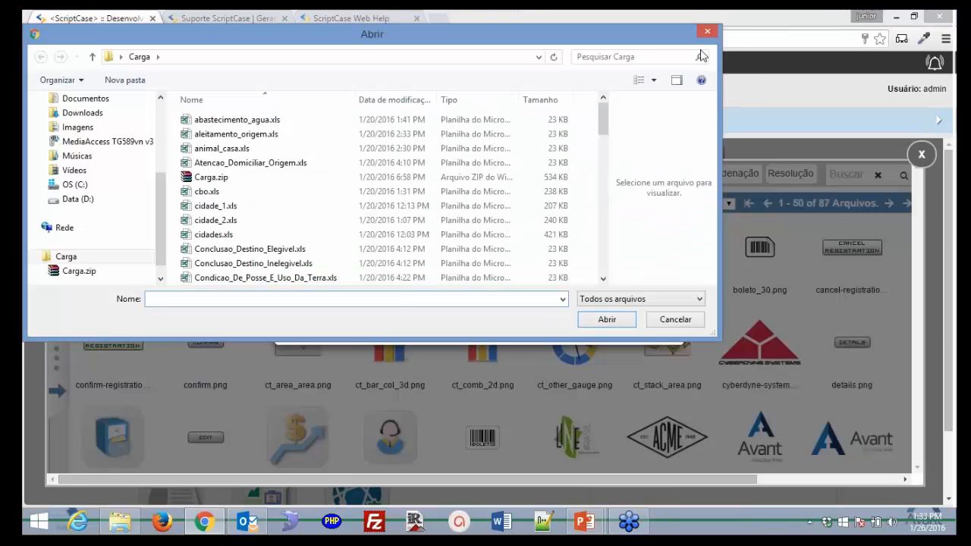
left_click(675, 319)
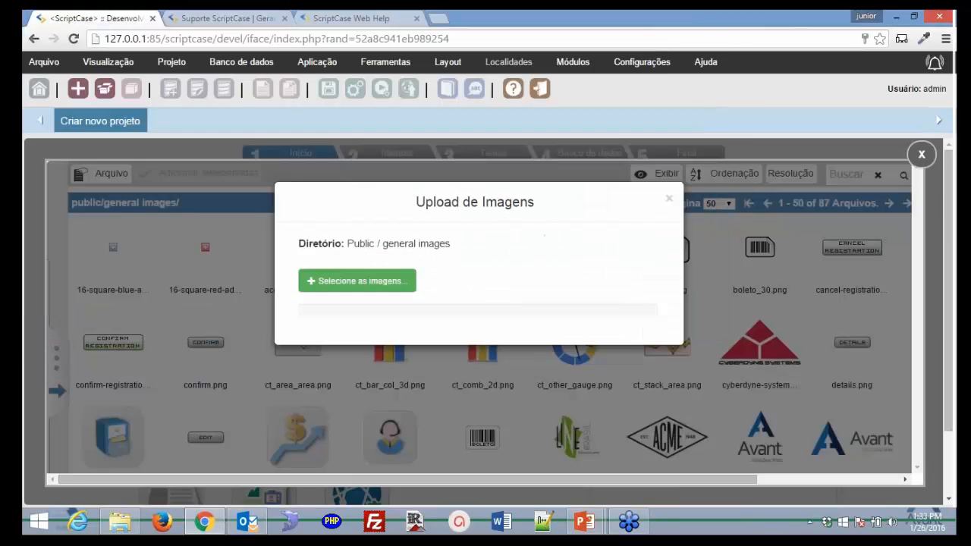
left_click(670, 202)
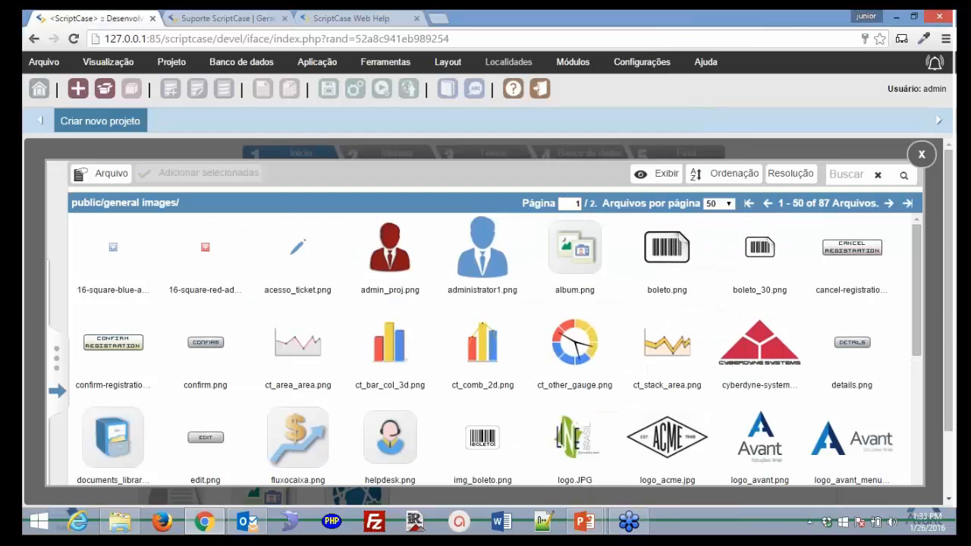
left_click(919, 159)
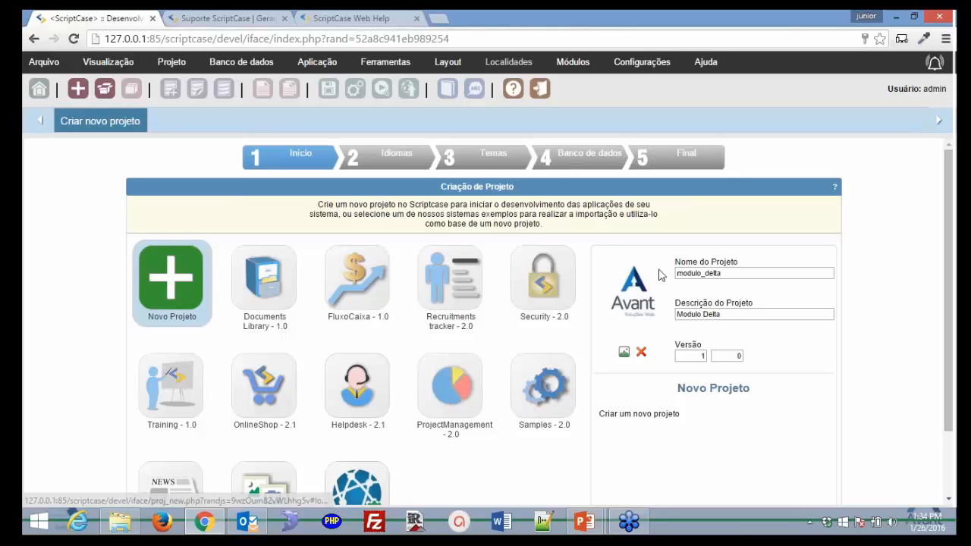
scroll(675, 296, "down", 2)
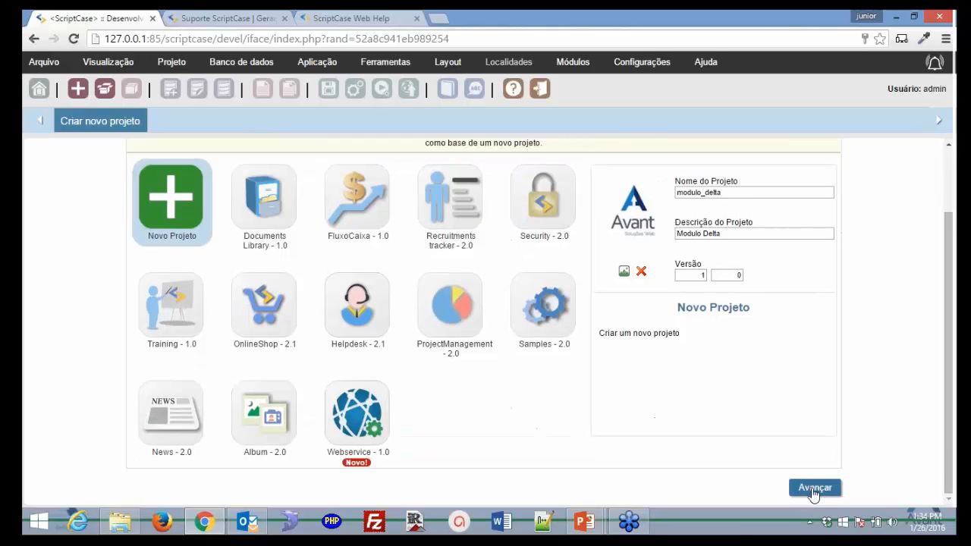
Move to the languages step and add Inglês (Estados Unidos) to the project languages
left_click(812, 489)
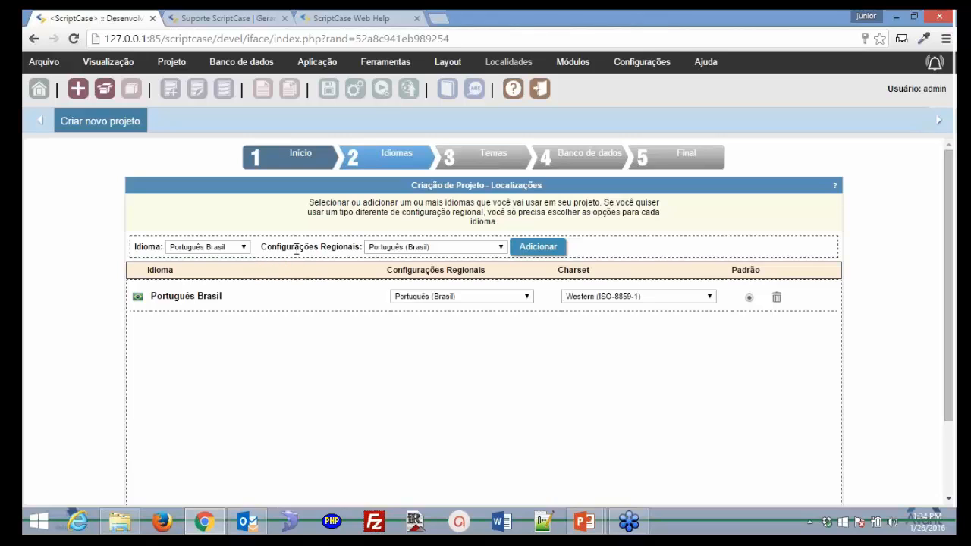
left_click(501, 252)
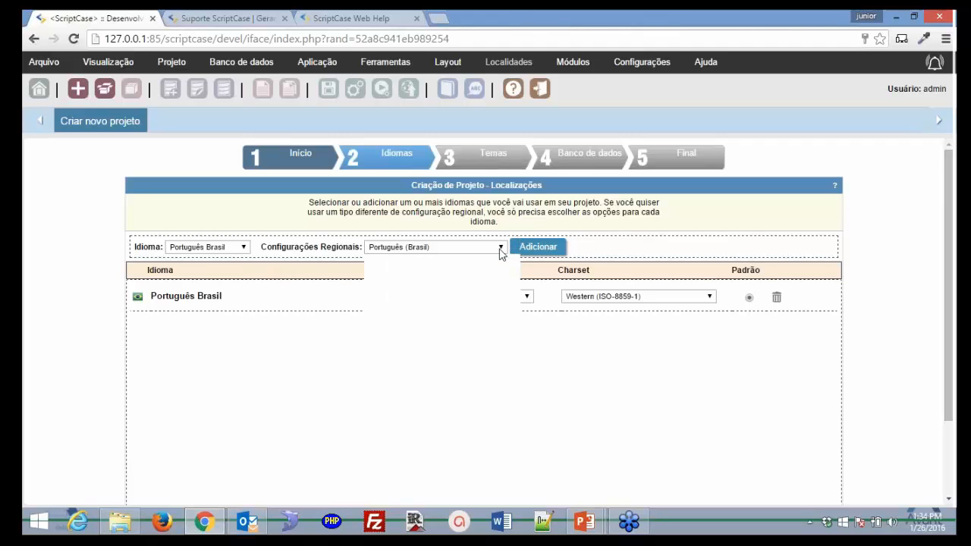
left_click(237, 249)
left_click(243, 248)
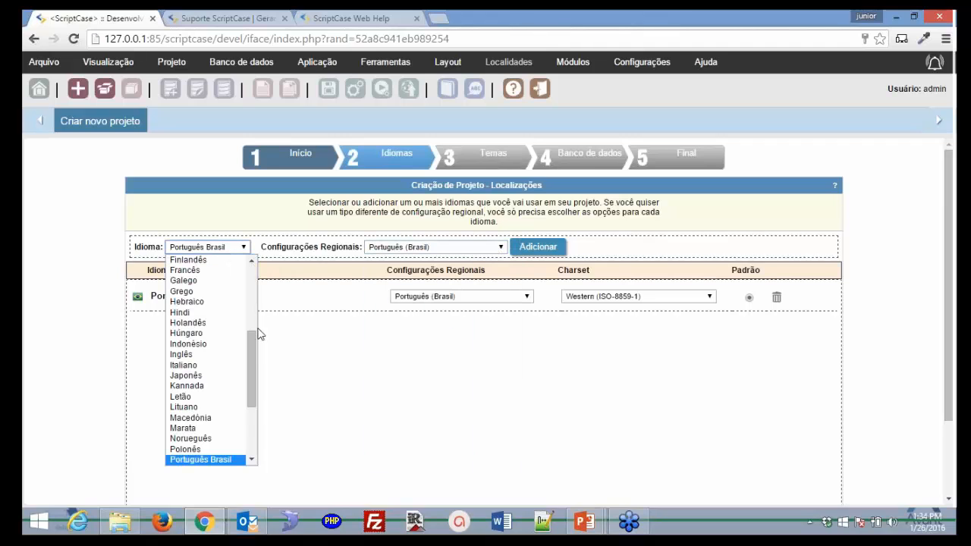
scroll(252, 351, "down", 4)
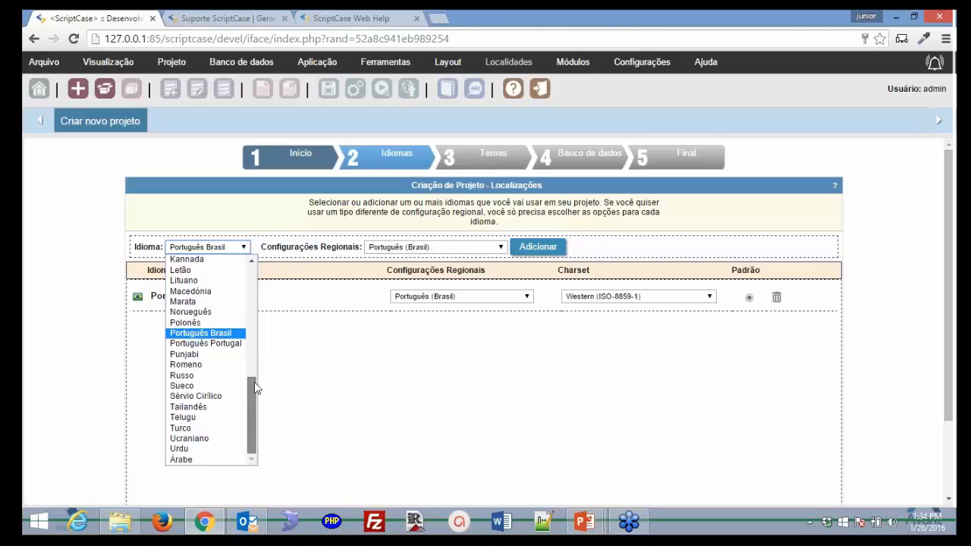
left_click_drag(255, 387, 253, 367)
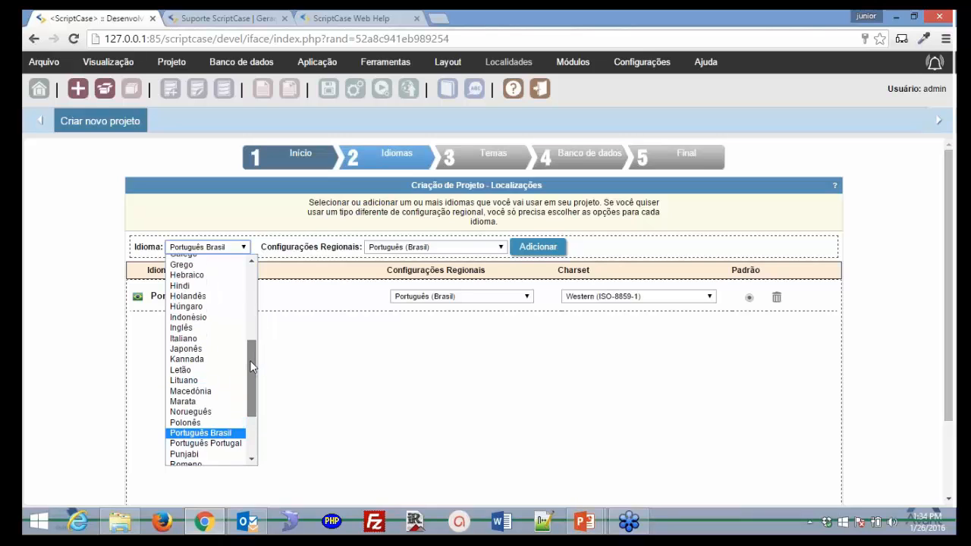
left_click(225, 328)
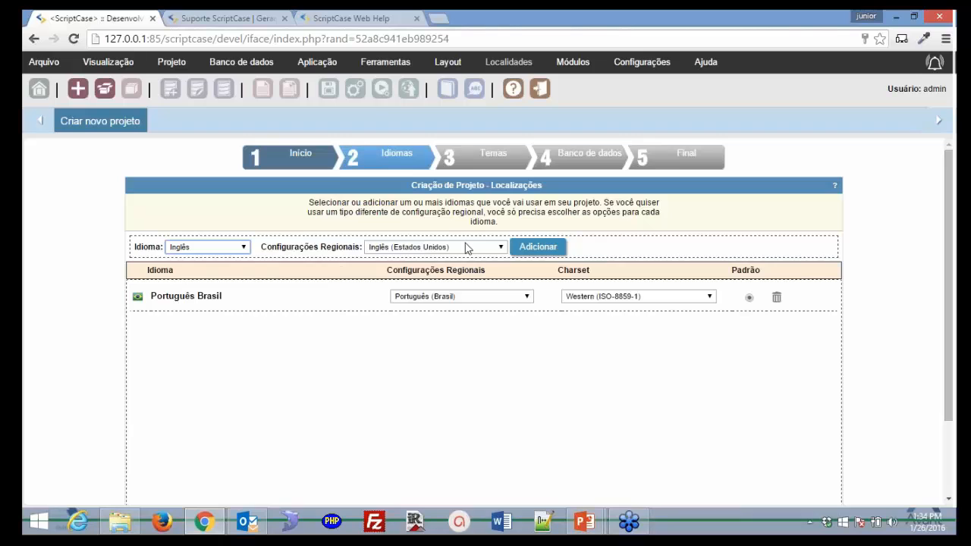
left_click(532, 247)
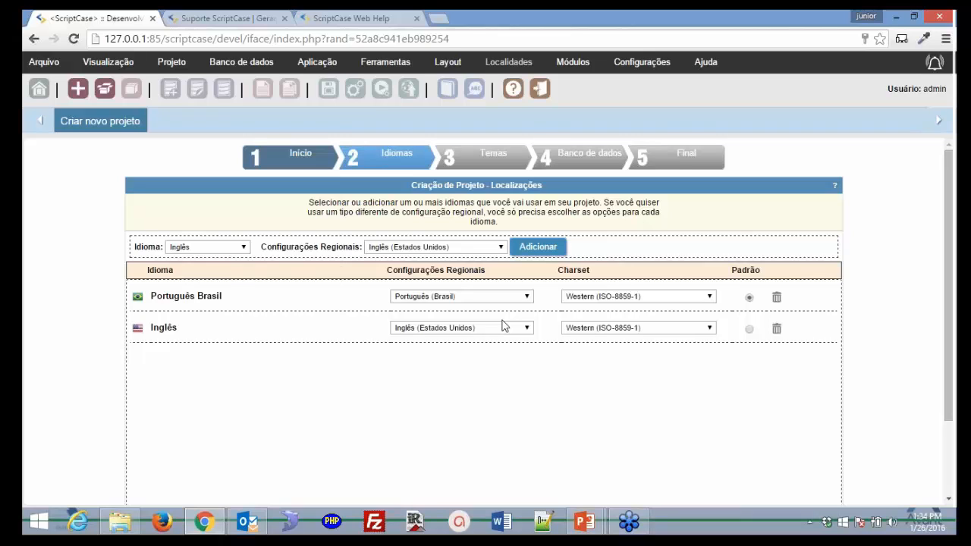
Keep Português Brasil as the default language
left_click(749, 296)
scroll(760, 364, "down", 1)
scroll(762, 368, "down", 1)
Go to the Temas step and preview Sc8_Granada, Sc8_Ceropegia and Sc8_BlueWood
left_click(810, 487)
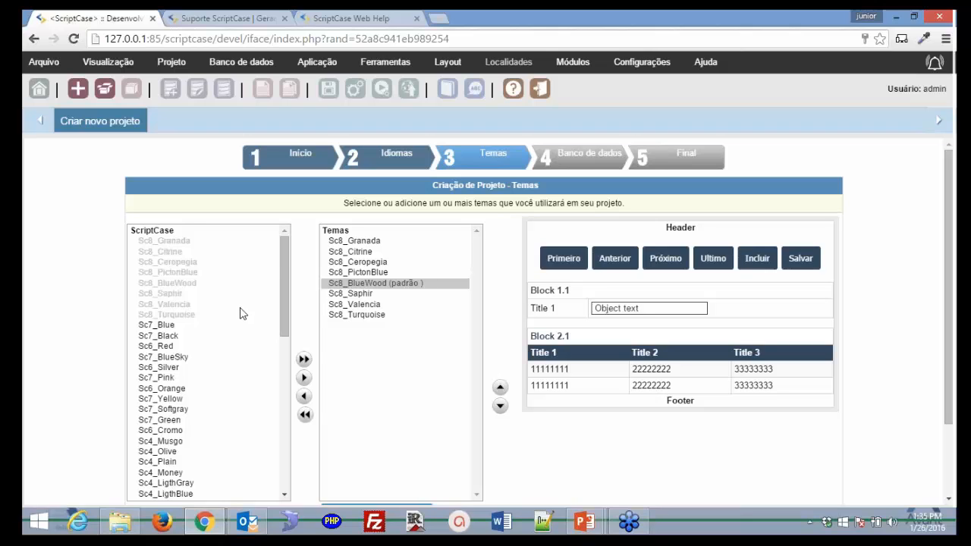
scroll(240, 313, "down", 2)
left_click(354, 242)
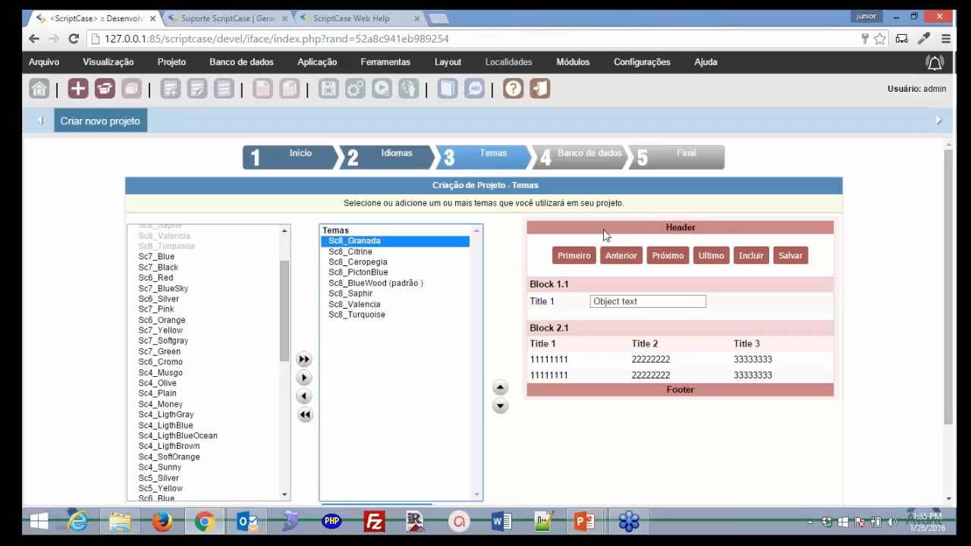
left_click(384, 262)
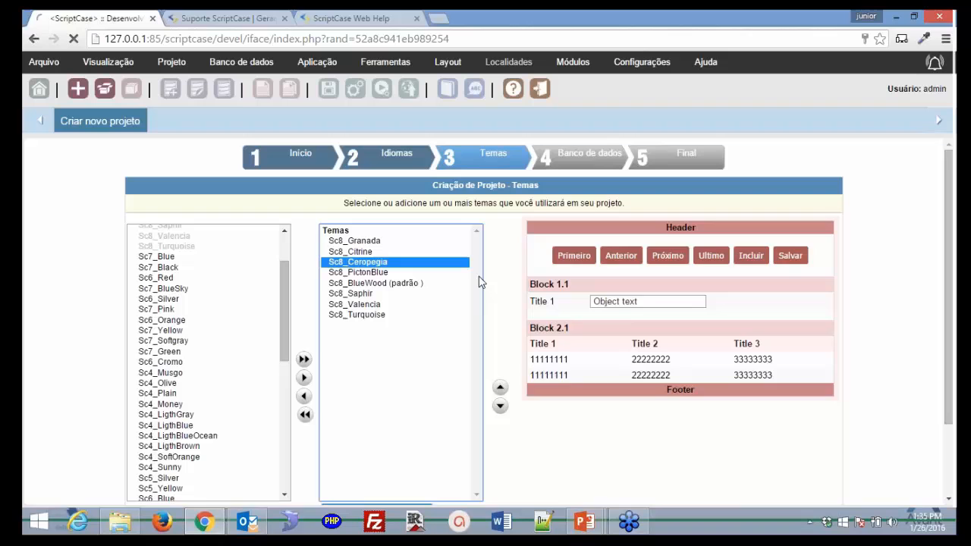
left_click(383, 283)
left_click_drag(284, 336, 284, 455)
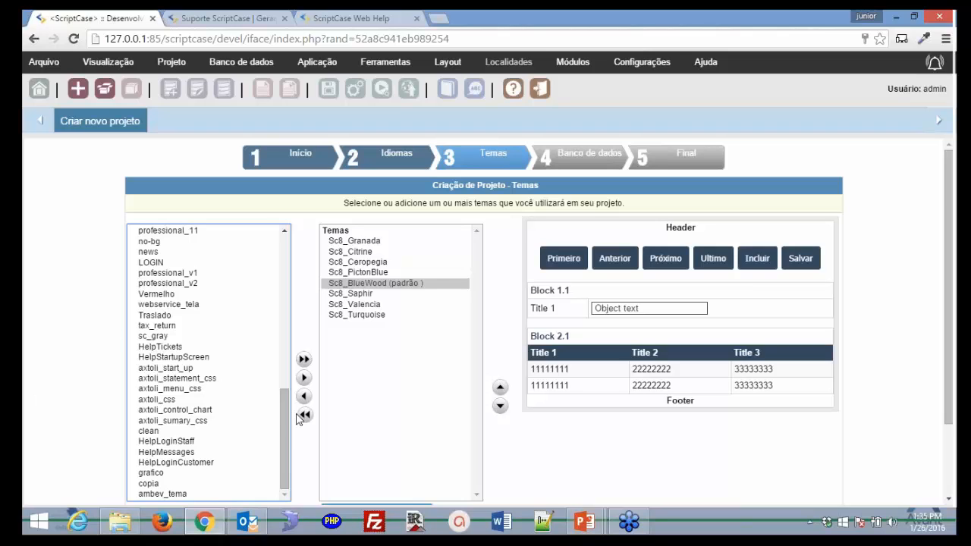
Add axtoli_start_up to the project themes and continue to the database step
left_click(186, 370)
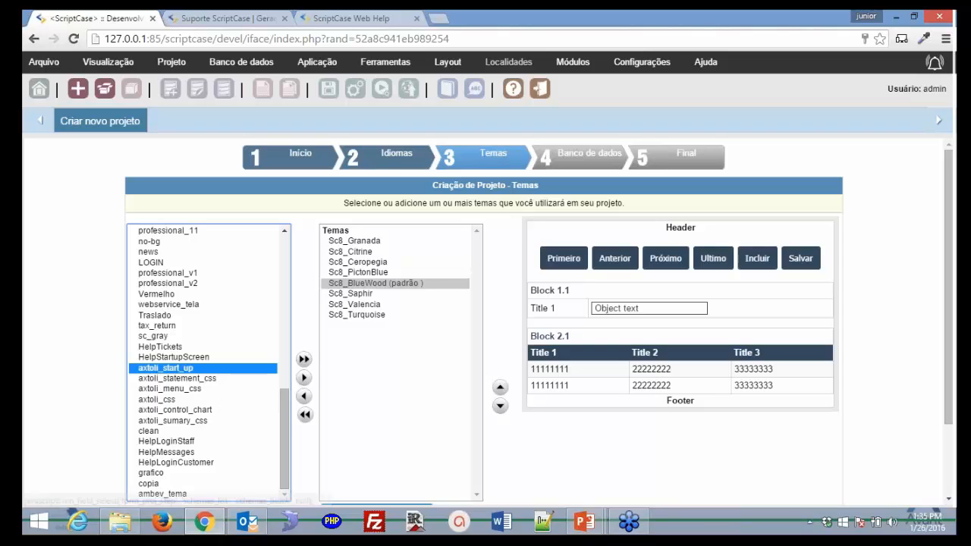
left_click(303, 377)
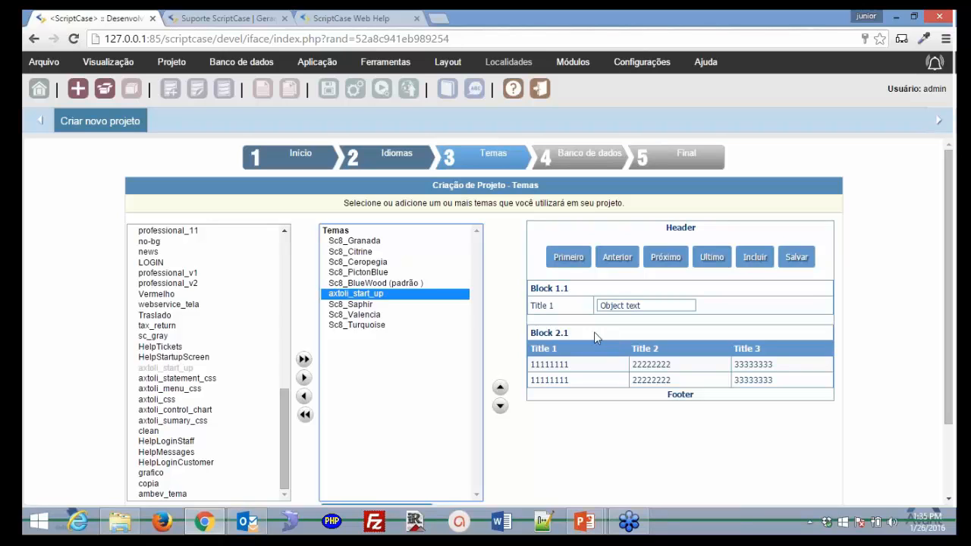
left_click(417, 284)
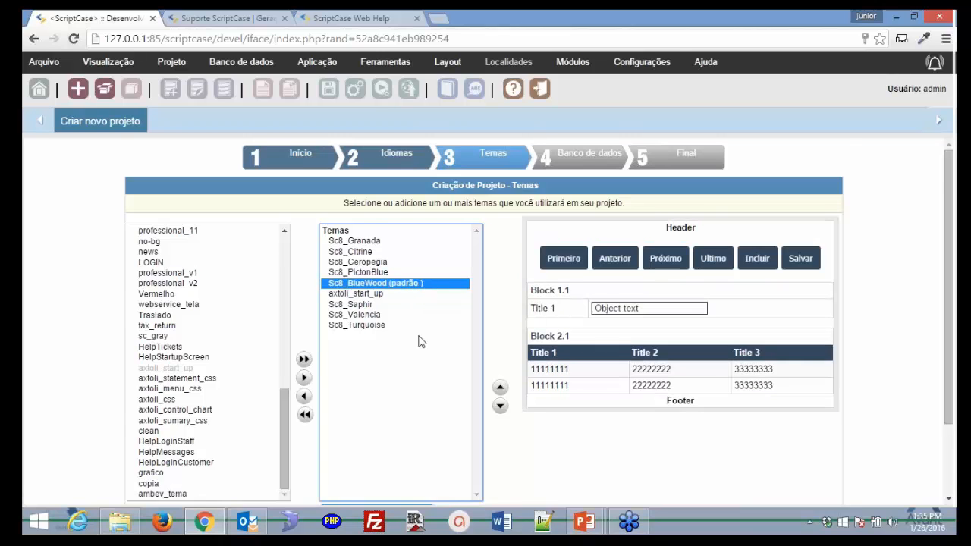
scroll(562, 379, "down", 2)
left_click(811, 487)
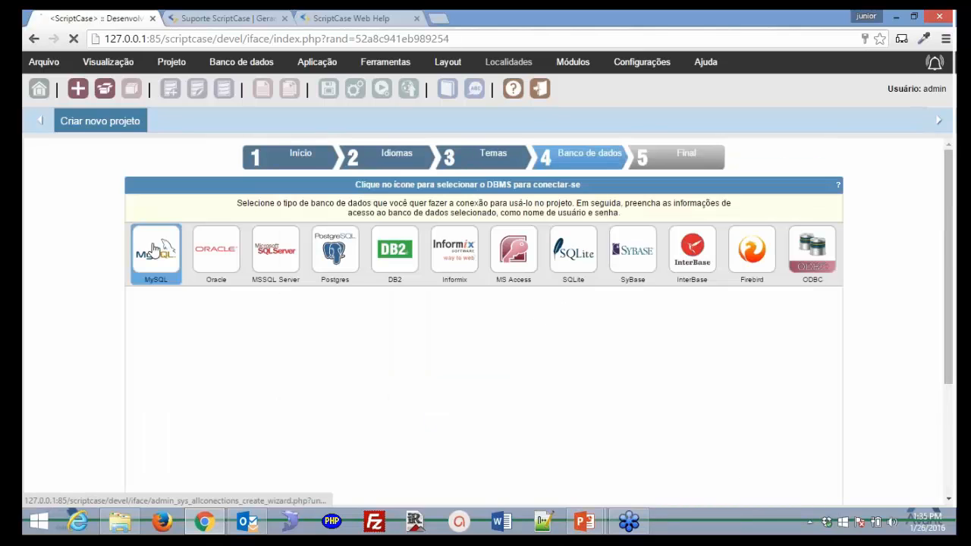
Select MySQL and enter the database password for the conn_mysql connection
left_click(154, 250)
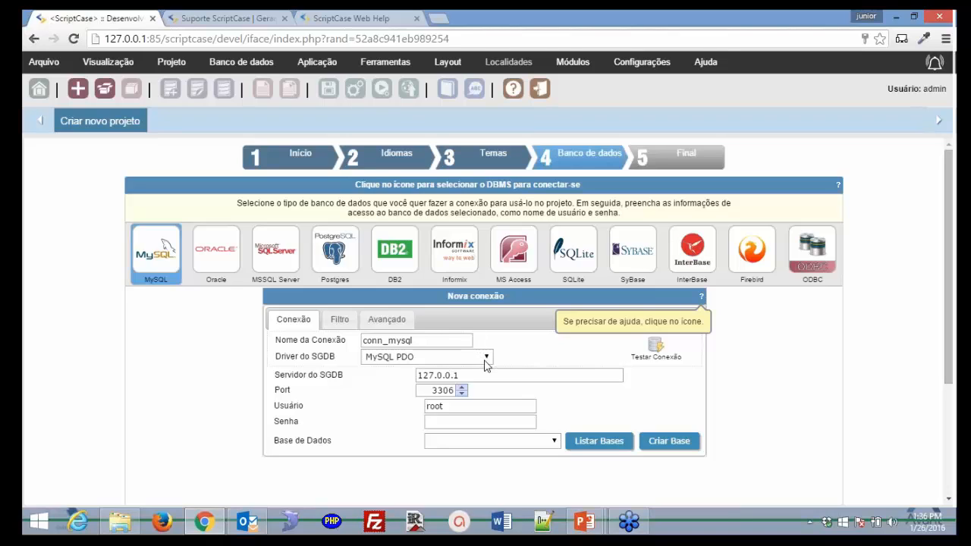
left_click(440, 340)
left_click(499, 379)
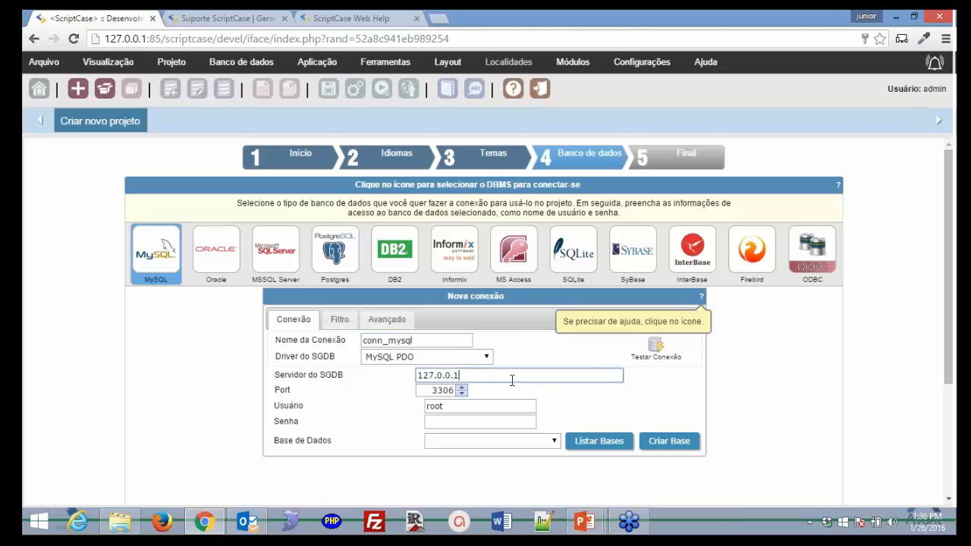
left_click(472, 406)
left_click(476, 422)
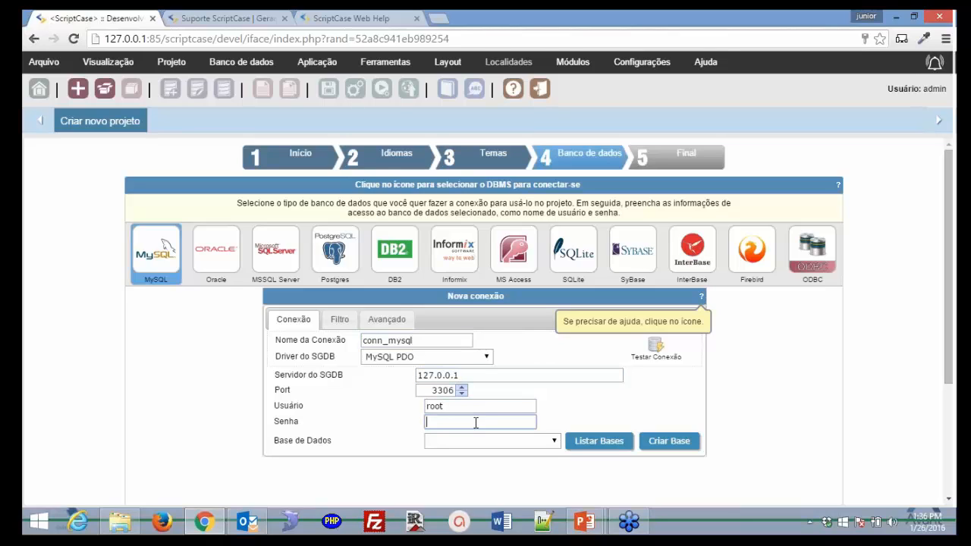
type("•••")
key("BackSpace")
key("BackSpace")
type("•••")
key("Tab")
Re-enter the password, list the server's databases and choose professional_1
left_click(585, 446)
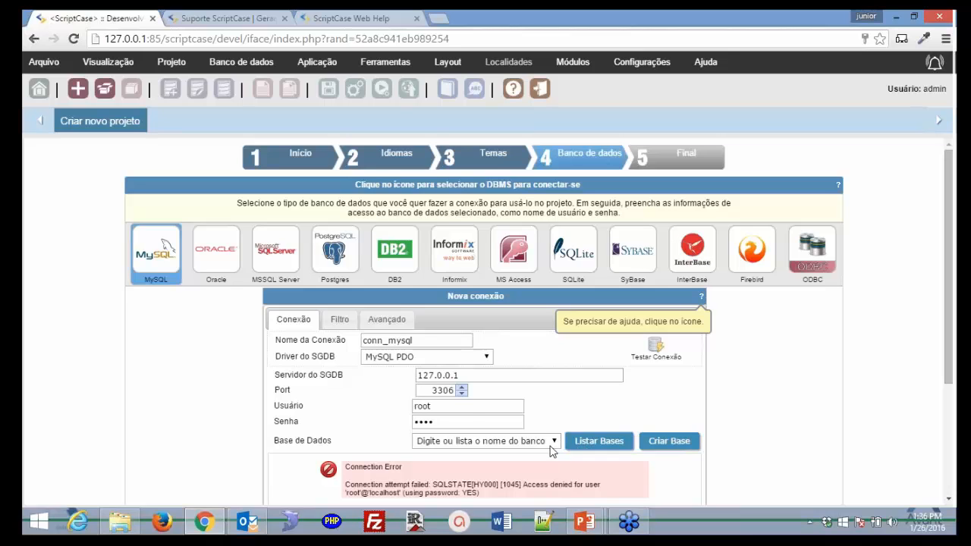
left_click(468, 423)
key("BackSpace")
key("BackSpace")
key("BackSpace")
key("BackSpace")
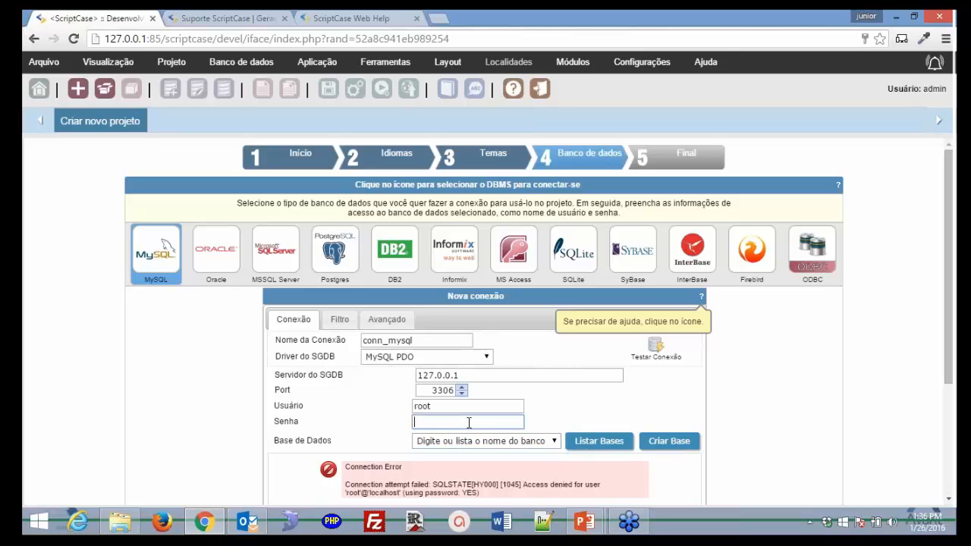
type("••••")
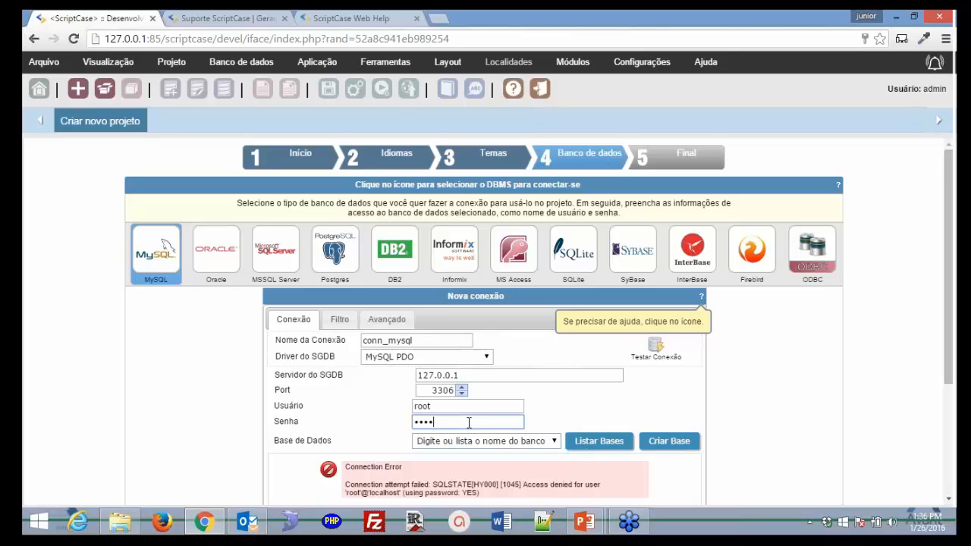
left_click(600, 445)
left_click(554, 443)
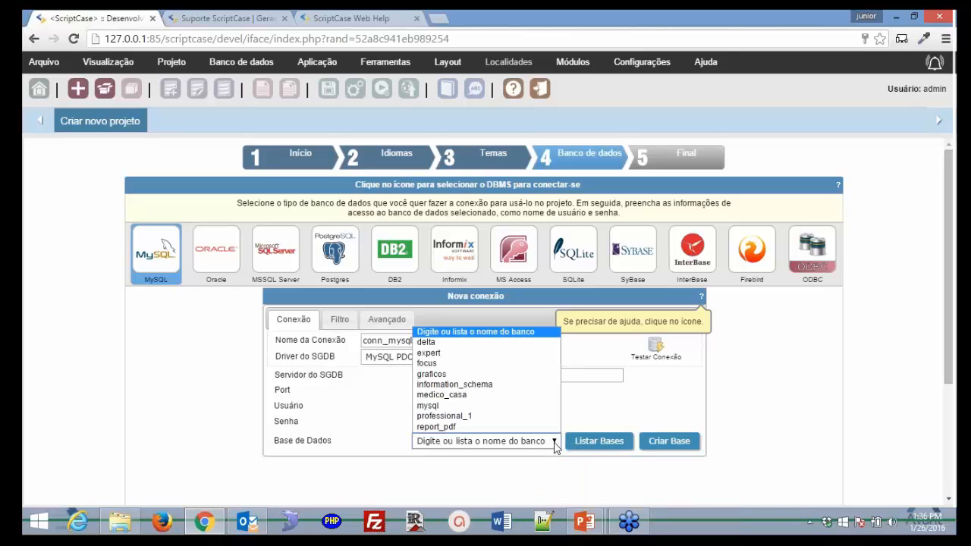
left_click(529, 416)
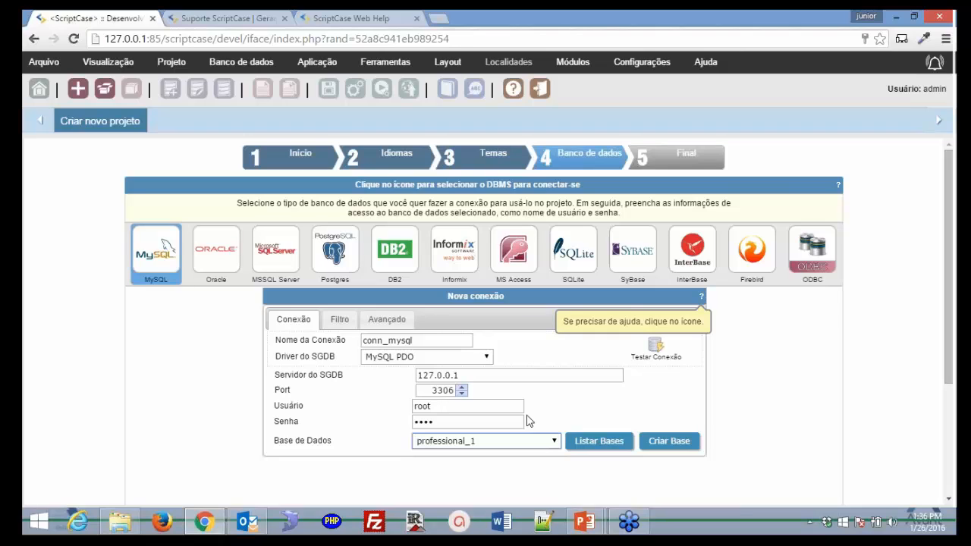
Test the MySQL connection, then finish the wizard with Criar
left_click(656, 346)
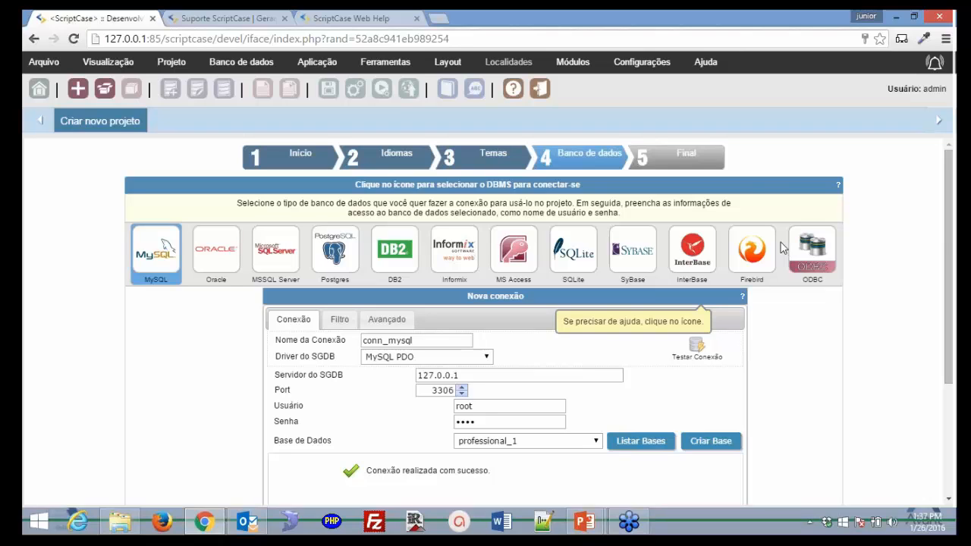
scroll(166, 247, "down", 2)
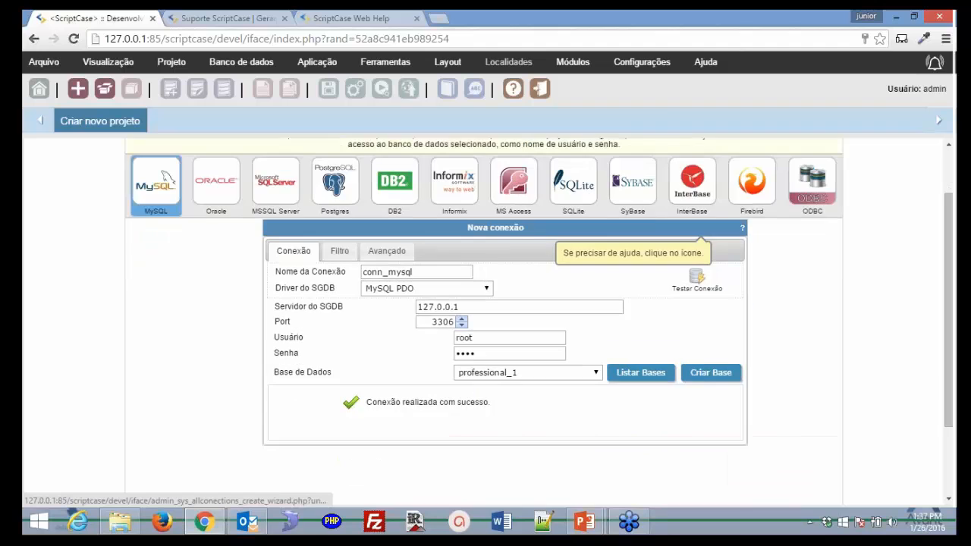
scroll(857, 448, "down", 1)
left_click(822, 487)
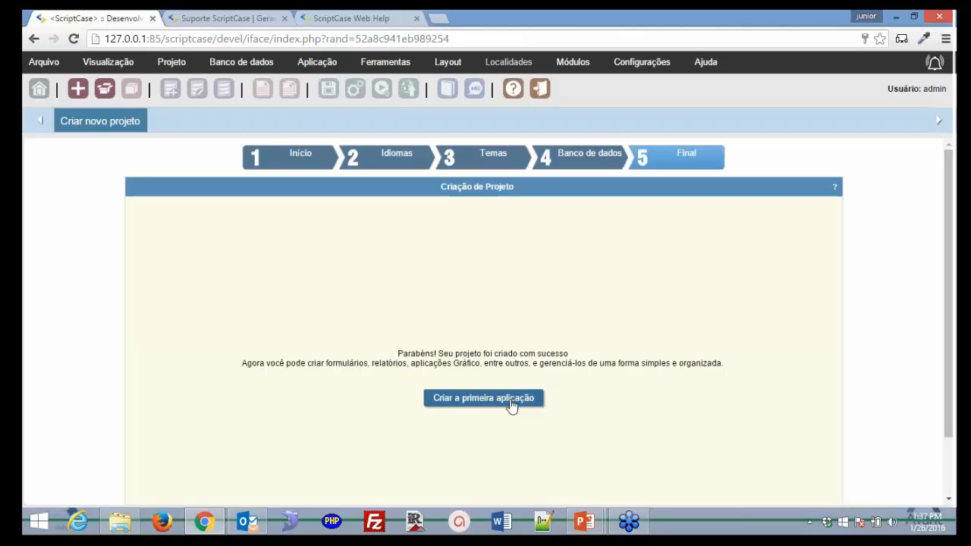
Choose 'Criar a primeira aplicação' to open the Criar nova aplicação form for modulo_delta
left_click(511, 405)
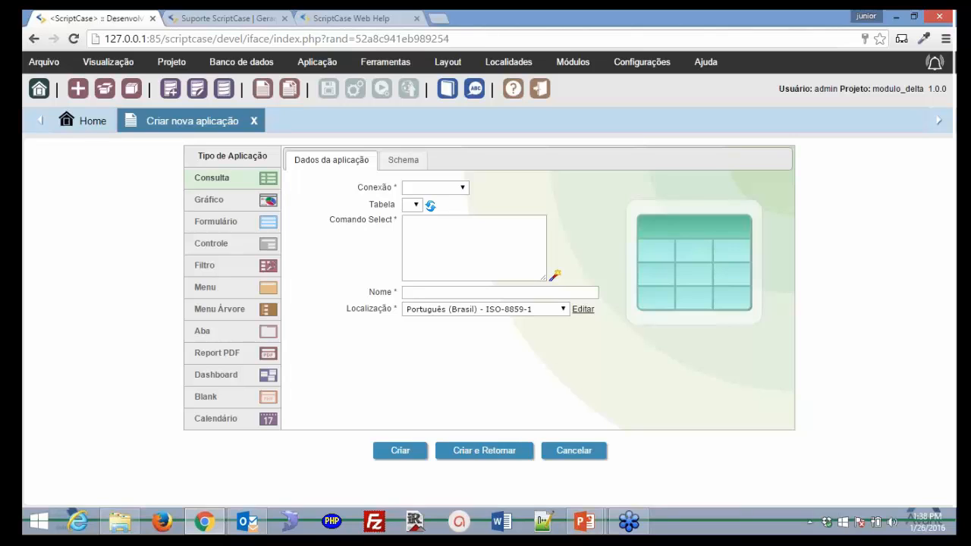
Open conn_mysql's settings (MySQL PDO, 127.0.0.1:3306, database professional_1) in an Editar conexão tab
left_click(196, 92)
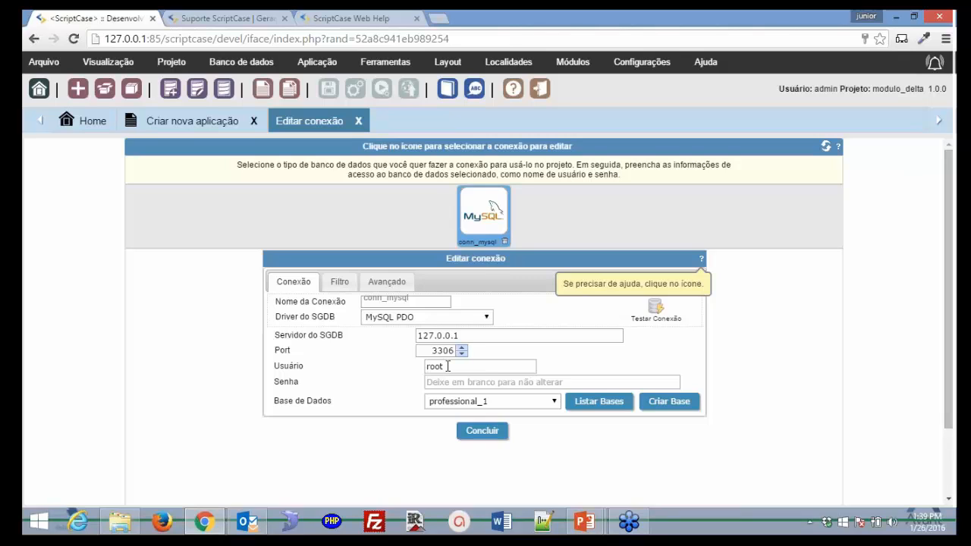
Close the Editar conexão tab to get back to the Criar nova aplicação form
left_click(358, 123)
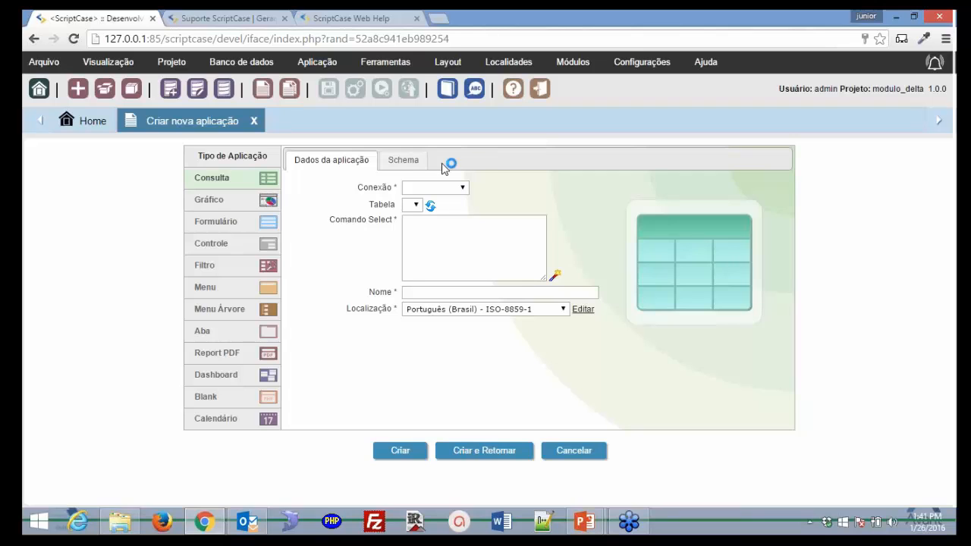
Preview the Schema tab, then return to the data fields to check the table choices and select command box
left_click(404, 161)
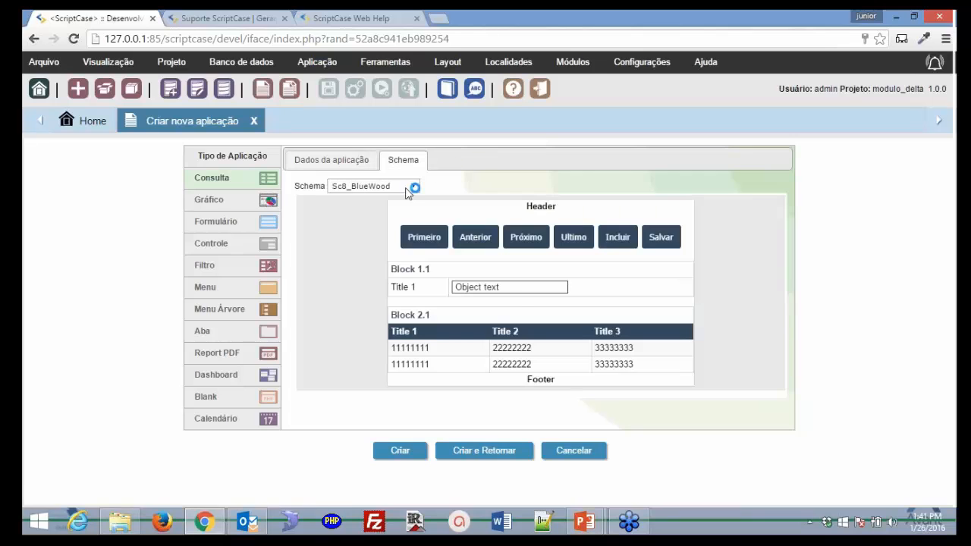
left_click(332, 161)
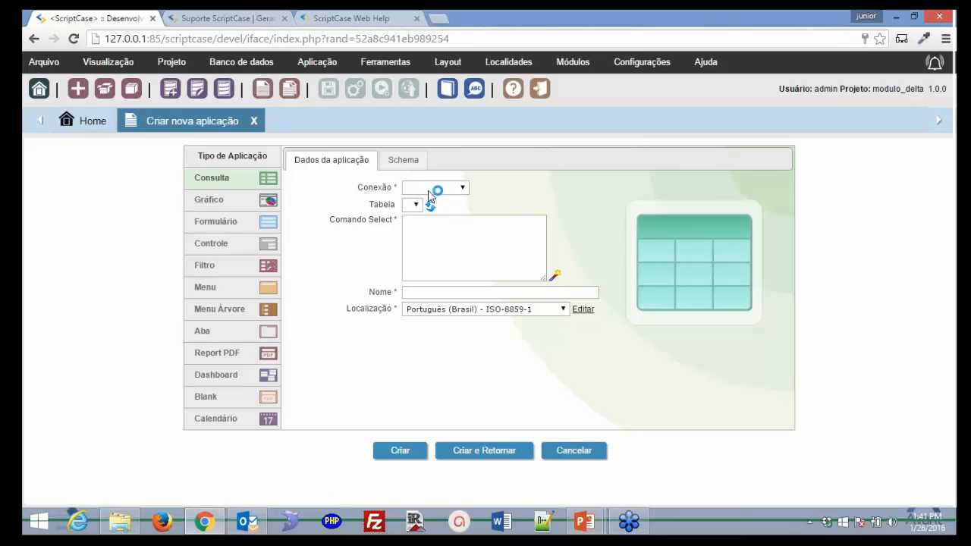
left_click(417, 206)
left_click(434, 233)
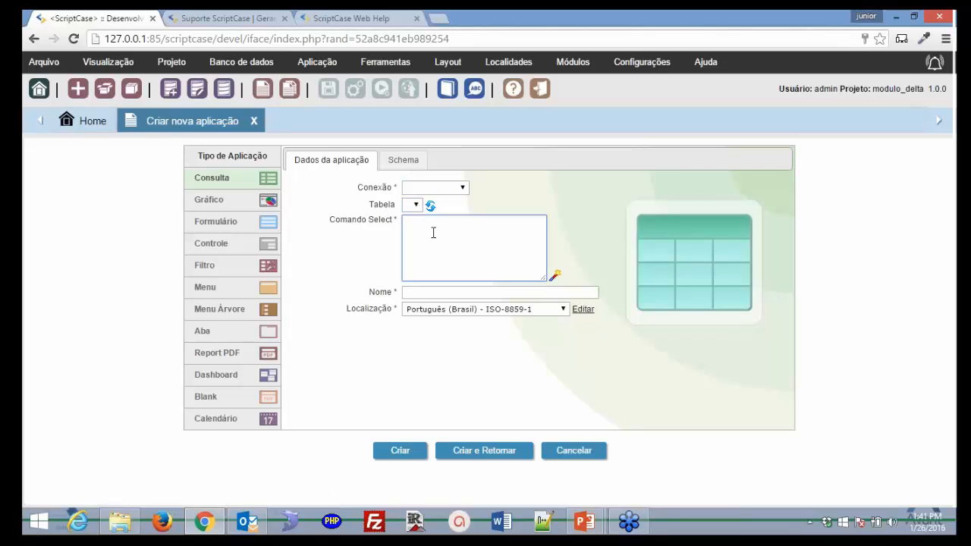
Keep the localization as Português (Brasil) and launch the SQL Builder for the Comando Select
left_click(466, 308)
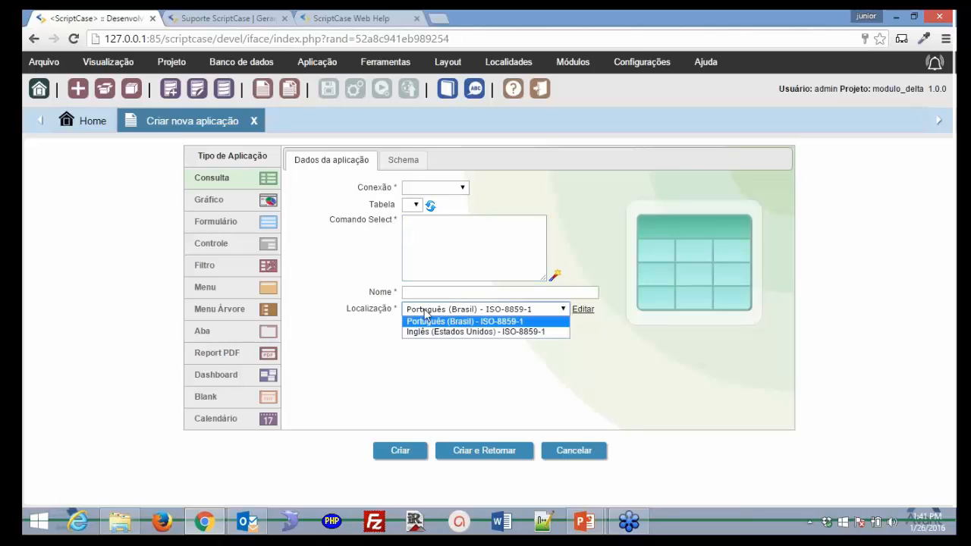
left_click(425, 321)
left_click(422, 311)
left_click(373, 357)
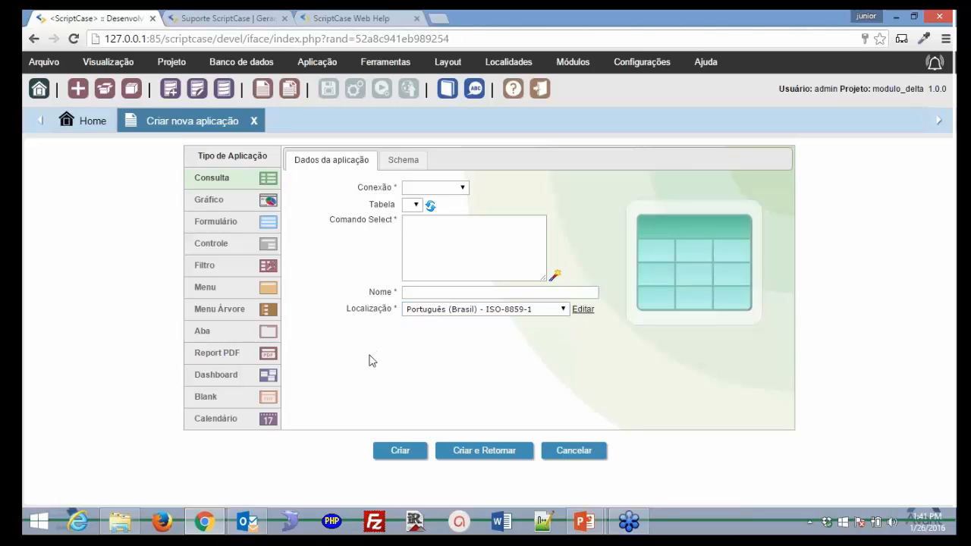
left_click(557, 278)
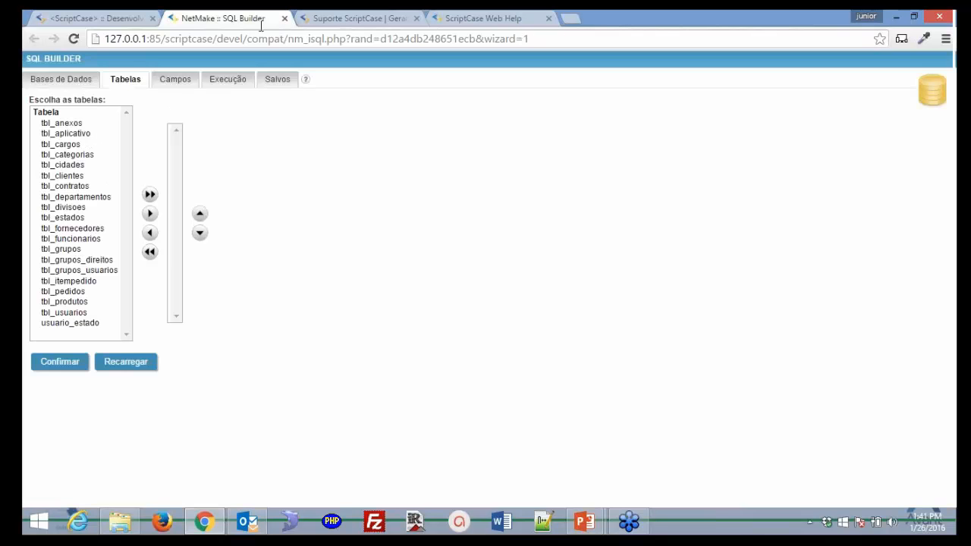
Close the SQL Builder tab after viewing its Tabelas list, returning to the Criar nova aplicação form
left_click(285, 18)
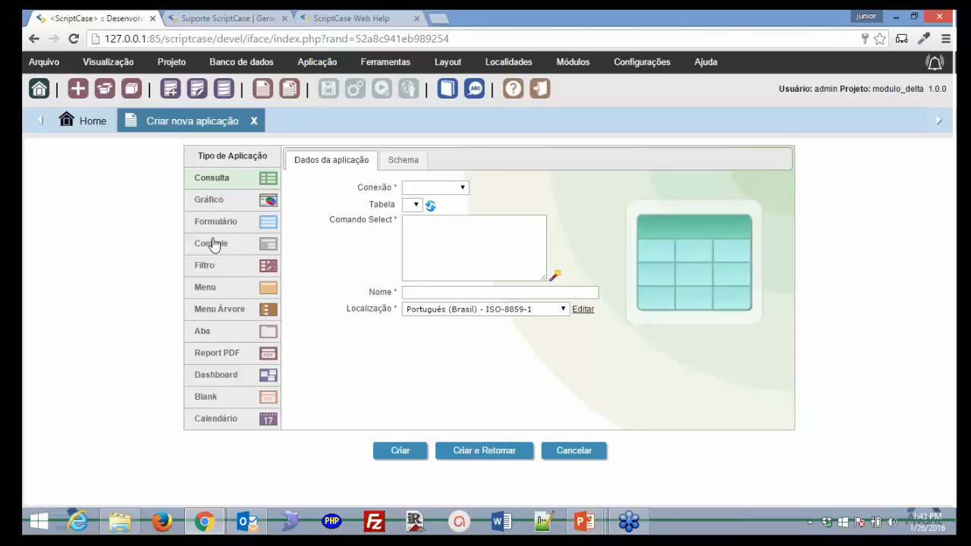
left_click(241, 61)
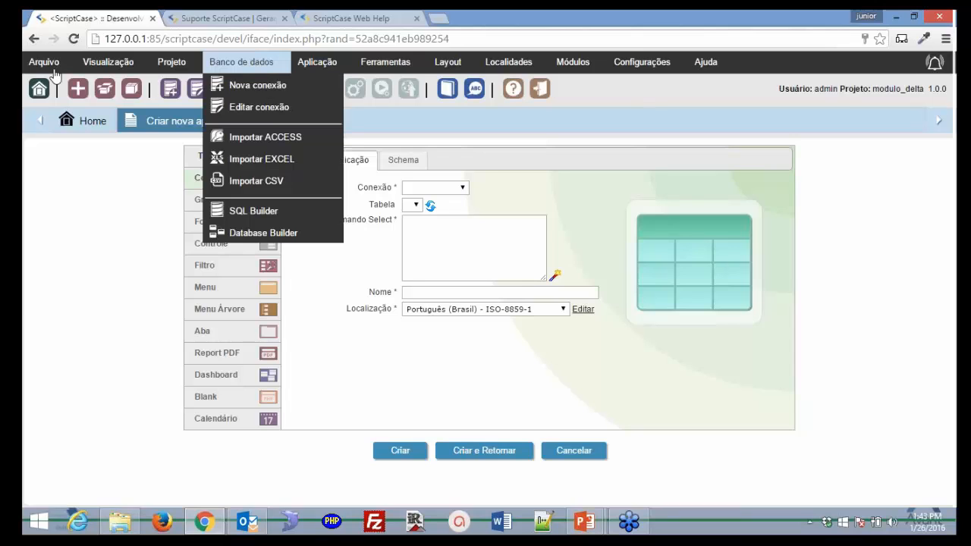
mouse_move(114, 63)
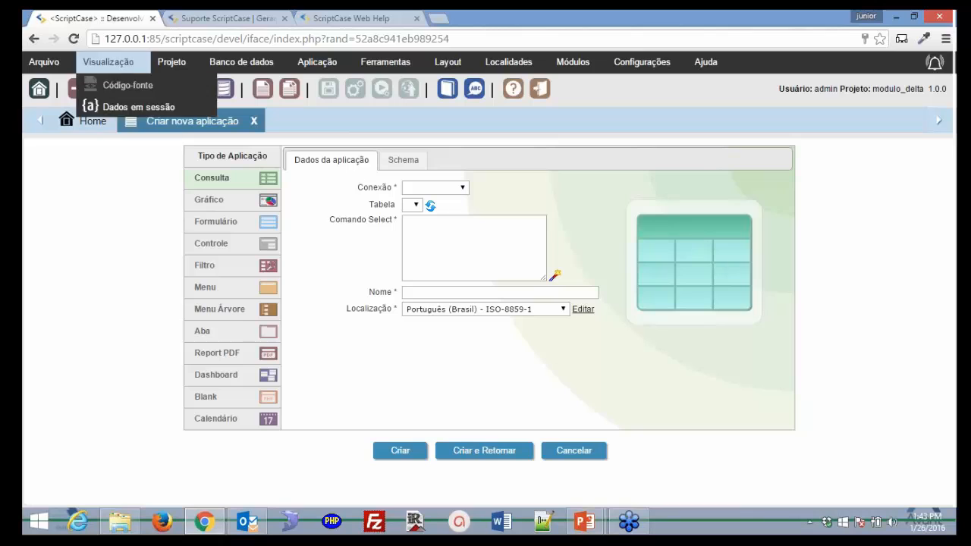